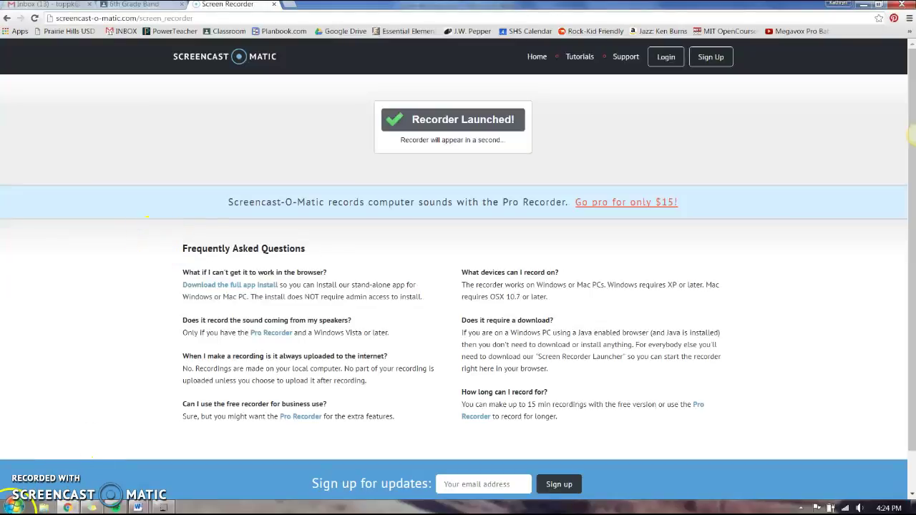
Launch MuseScore 2 from the Windows Start menu
{"action": "left_click", "coordinate": [14, 507]}
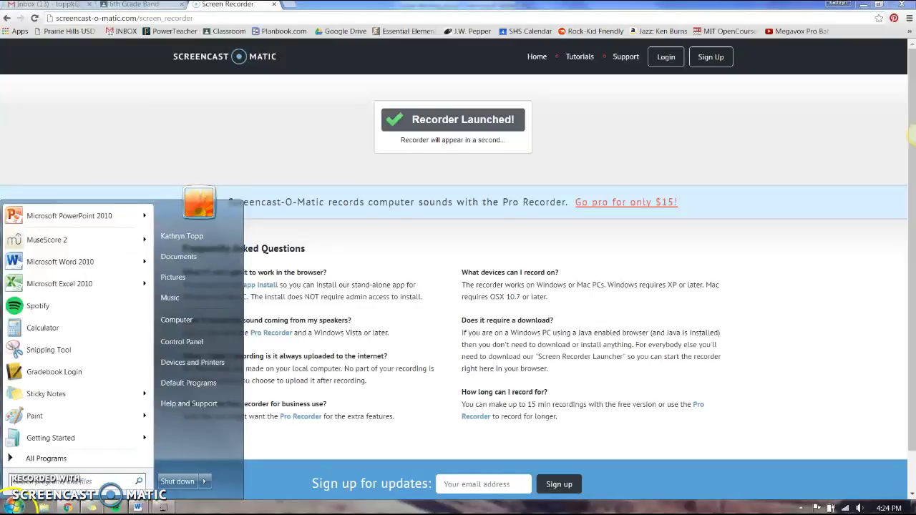
{"action": "left_click", "coordinate": [47, 244]}
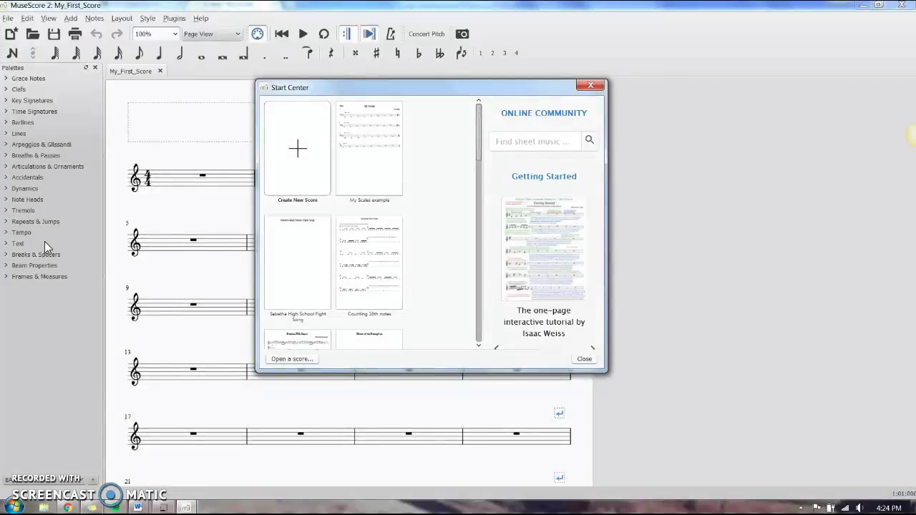
Start a new score and skip past the empty title and composer fields
{"action": "left_click", "coordinate": [309, 141]}
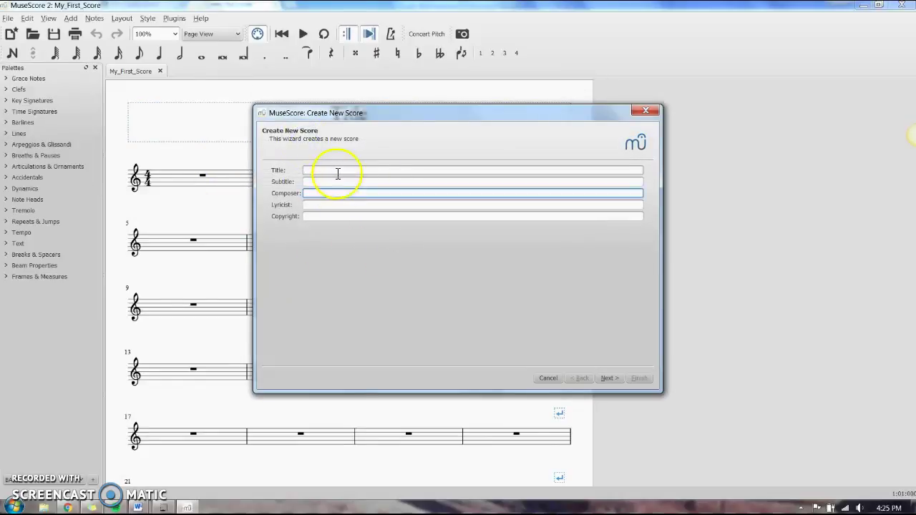
{"action": "left_click", "coordinate": [607, 379]}
Go to instrument selection, expand Woodwind and add Flute to the score
{"action": "double_click", "coordinate": [318, 236]}
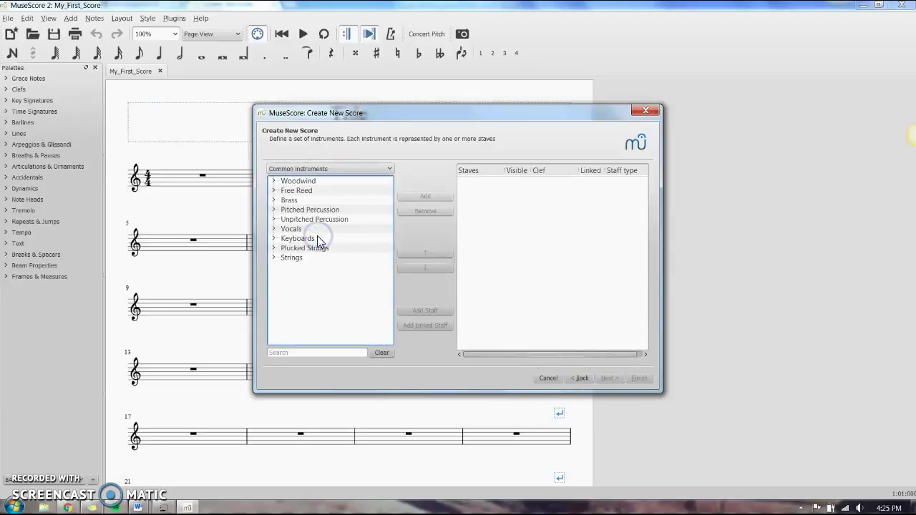
{"action": "double_click", "coordinate": [304, 182]}
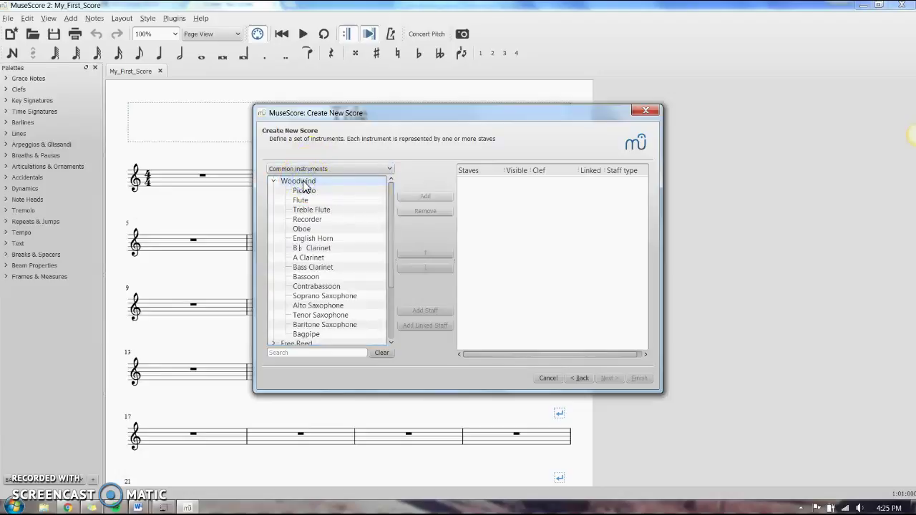
{"action": "double_click", "coordinate": [303, 184]}
{"action": "double_click", "coordinate": [297, 182]}
{"action": "left_click", "coordinate": [301, 200]}
{"action": "left_click", "coordinate": [426, 197]}
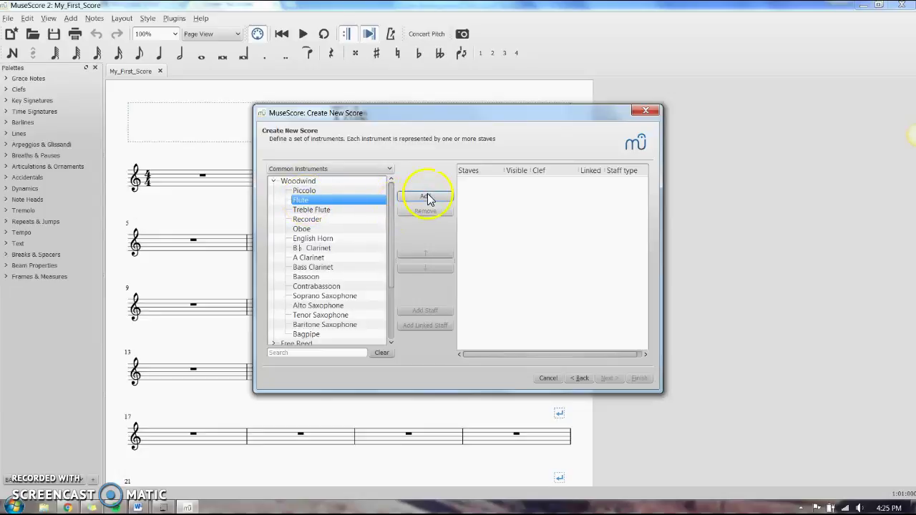
{"action": "left_click", "coordinate": [426, 197]}
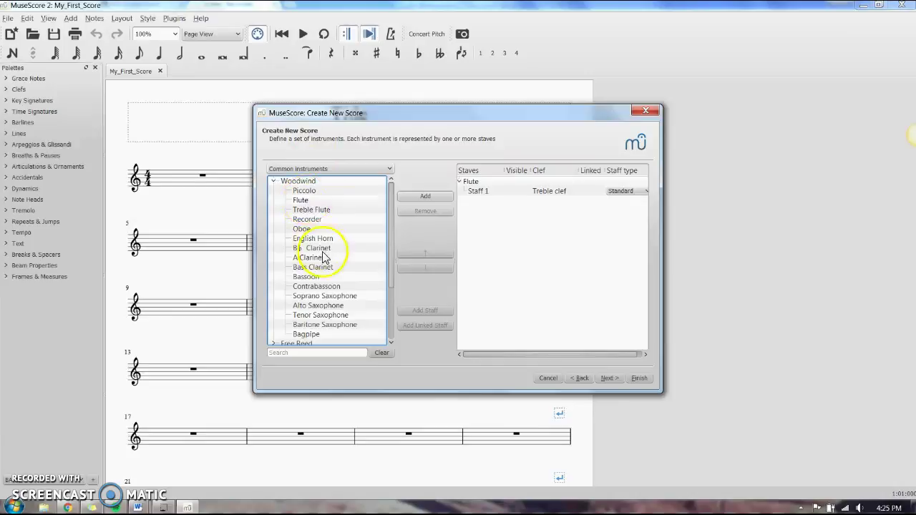
Add B♭ Clarinet, Bass Clarinet, and Alto, Tenor and Baritone Saxophones
{"action": "left_click", "coordinate": [315, 247]}
{"action": "left_click", "coordinate": [422, 196]}
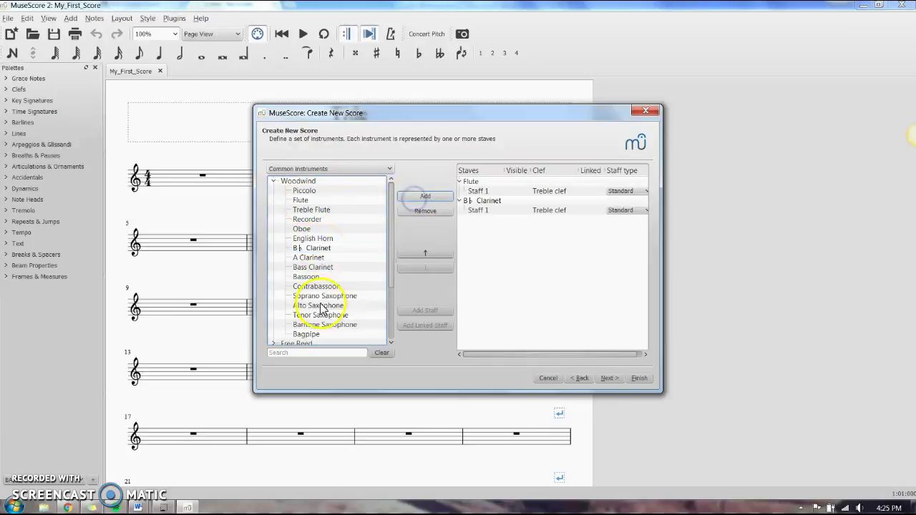
{"action": "left_click", "coordinate": [315, 267]}
{"action": "left_click", "coordinate": [443, 200]}
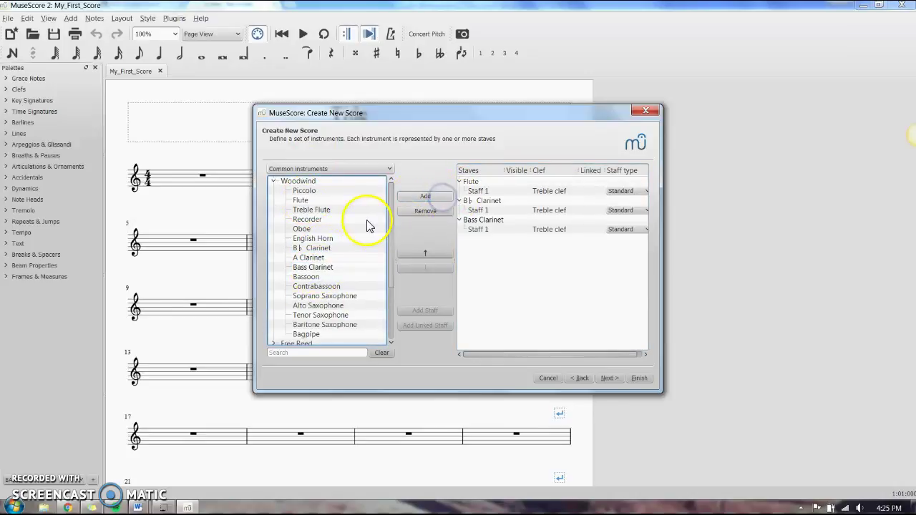
{"action": "left_click", "coordinate": [318, 305]}
{"action": "left_click", "coordinate": [443, 203]}
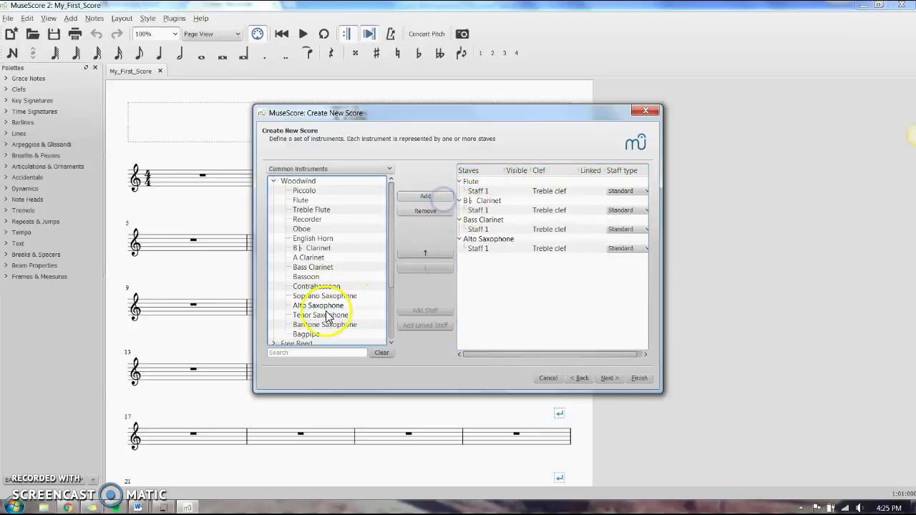
{"action": "left_click", "coordinate": [320, 315]}
{"action": "left_click", "coordinate": [413, 195]}
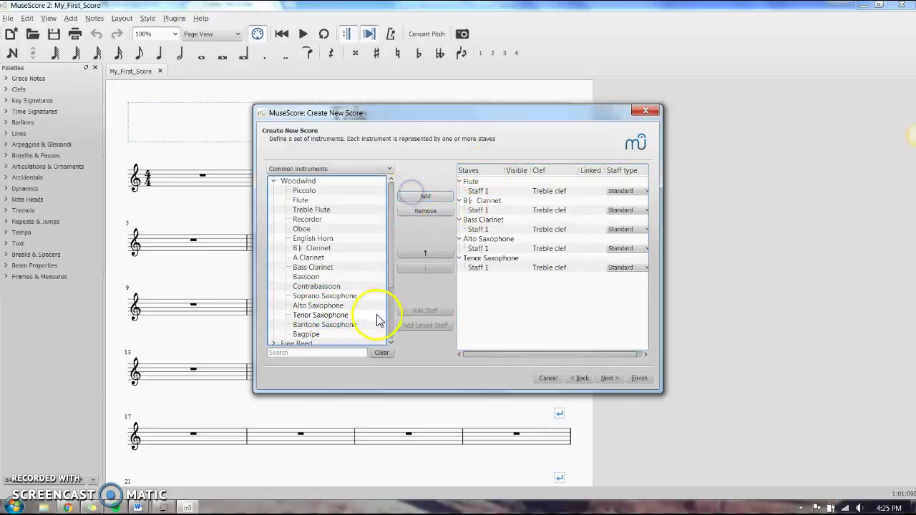
{"action": "left_click", "coordinate": [336, 324]}
{"action": "left_click", "coordinate": [409, 201]}
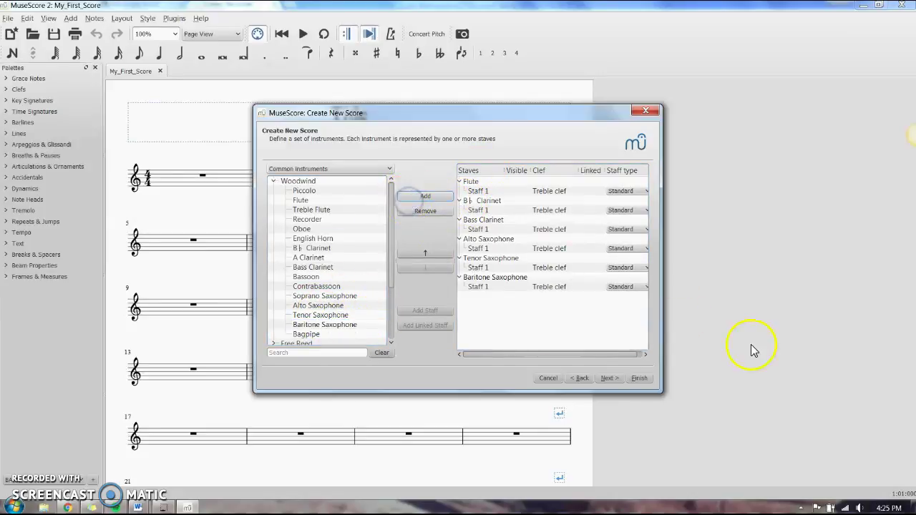
Remove Baritone Saxophone from the score's instrument list
{"action": "left_click", "coordinate": [522, 322]}
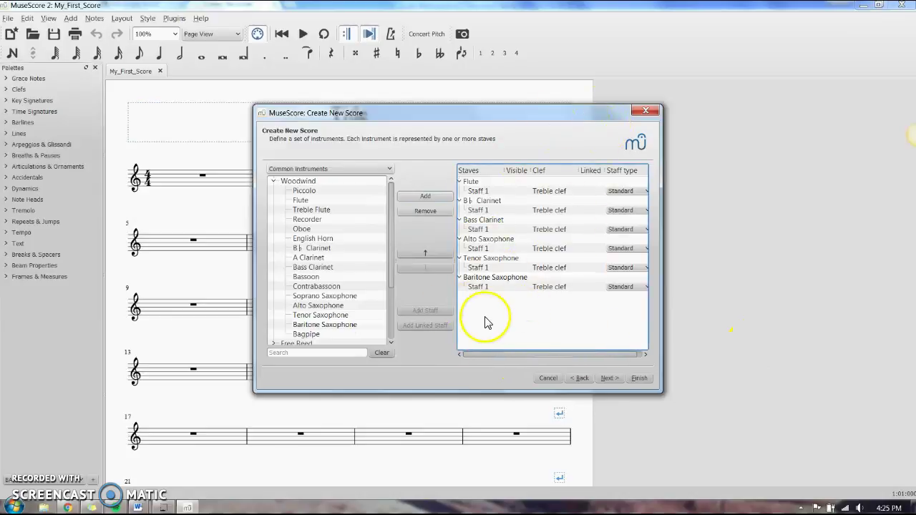
{"action": "left_click", "coordinate": [505, 280]}
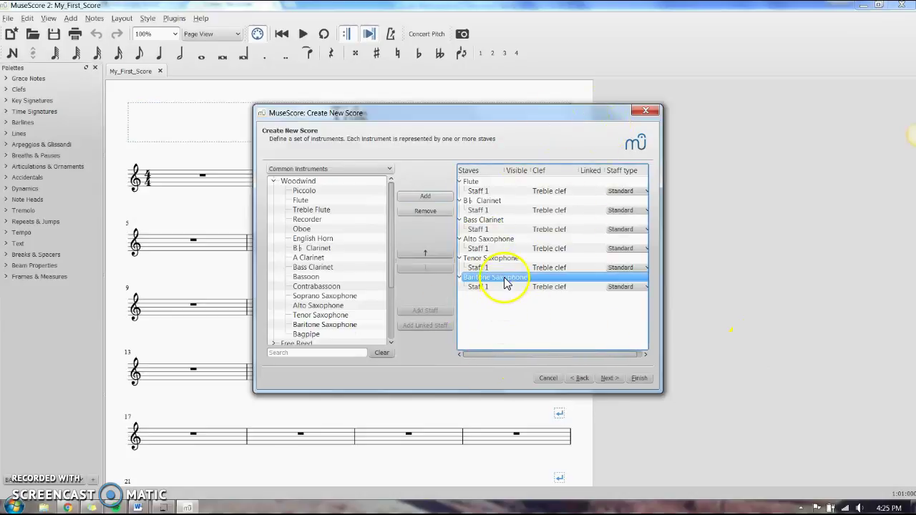
{"action": "left_click", "coordinate": [425, 210]}
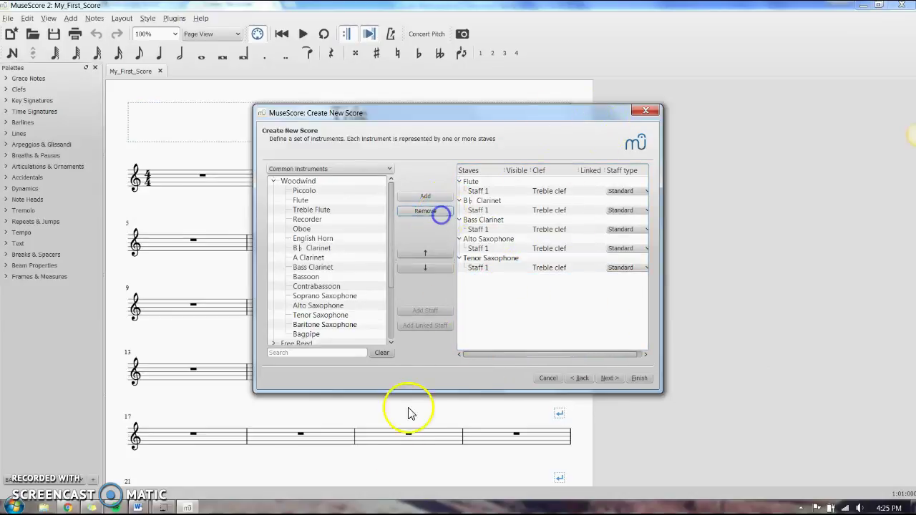
Move Tenor Saxophone up the order, then return it to the last position
{"action": "left_click", "coordinate": [503, 258]}
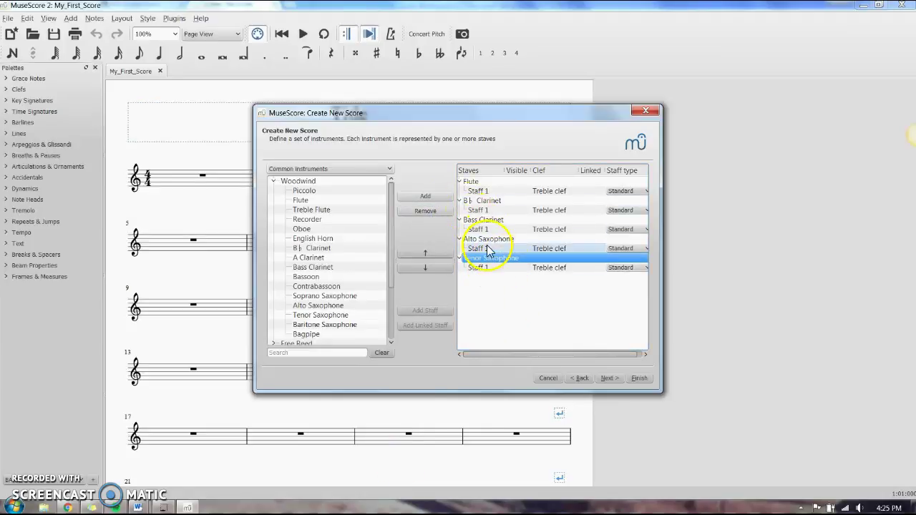
{"action": "left_click", "coordinate": [440, 254]}
{"action": "left_click", "coordinate": [441, 254]}
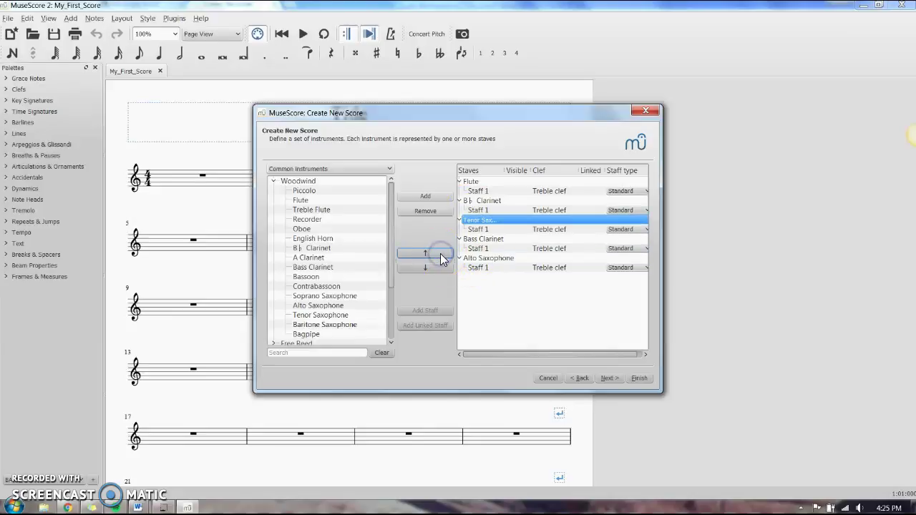
{"action": "left_click", "coordinate": [441, 254]}
{"action": "left_click", "coordinate": [440, 267]}
{"action": "left_click", "coordinate": [439, 266]}
{"action": "left_click", "coordinate": [440, 266]}
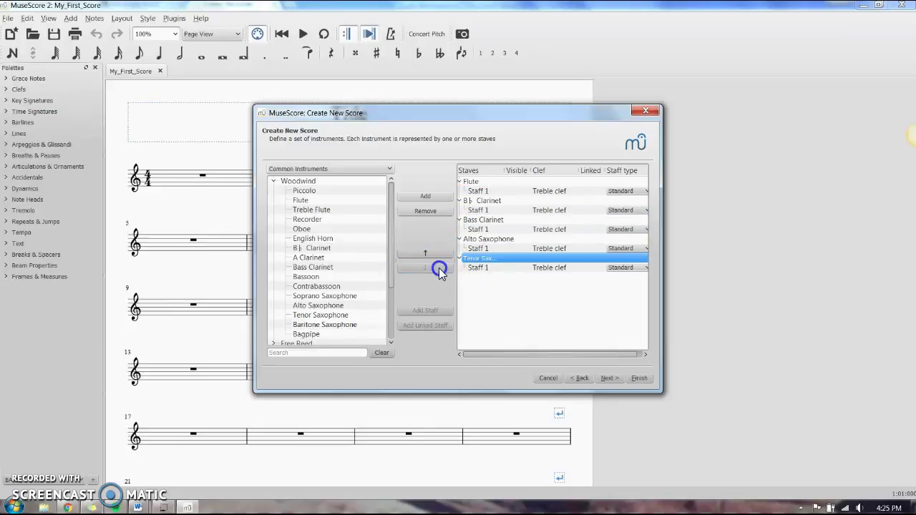
Expand the Brass group and add B♭ Trumpet to the score
{"action": "double_click", "coordinate": [285, 183]}
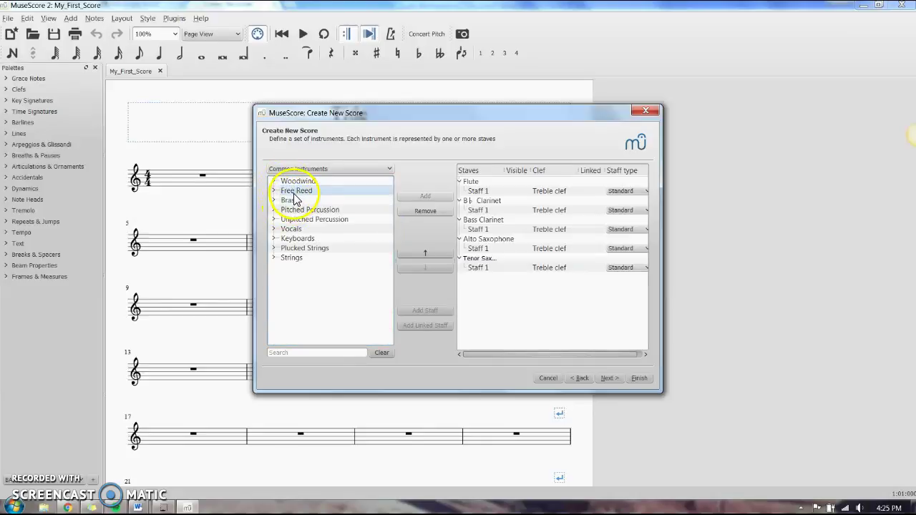
{"action": "double_click", "coordinate": [294, 192]}
{"action": "double_click", "coordinate": [283, 191]}
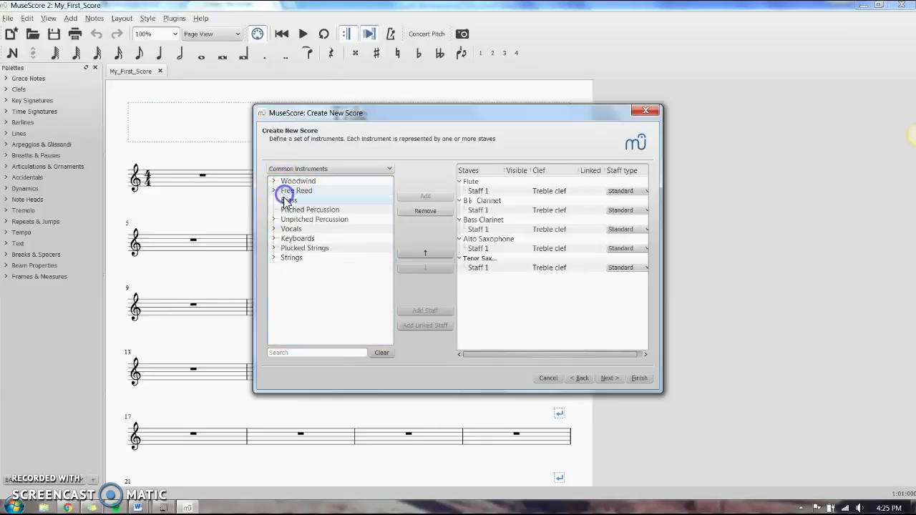
{"action": "double_click", "coordinate": [284, 202]}
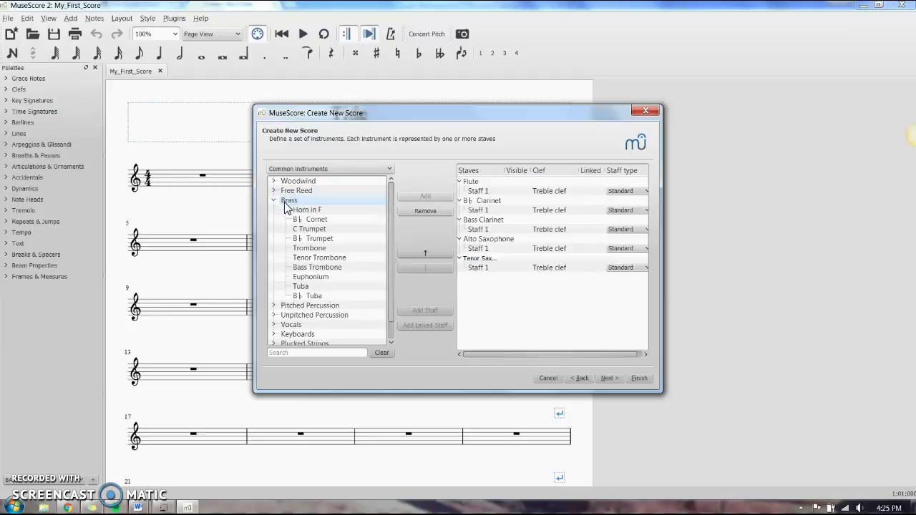
{"action": "left_click", "coordinate": [318, 239]}
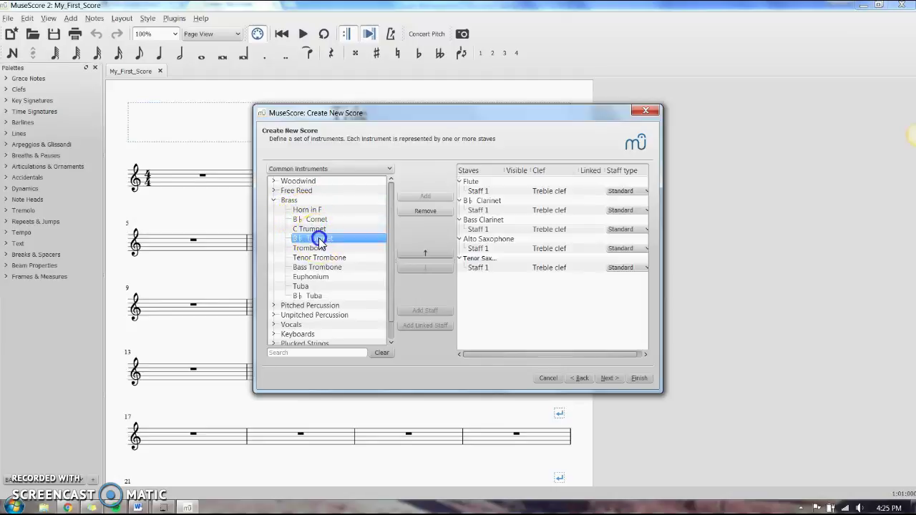
{"action": "left_click", "coordinate": [425, 199]}
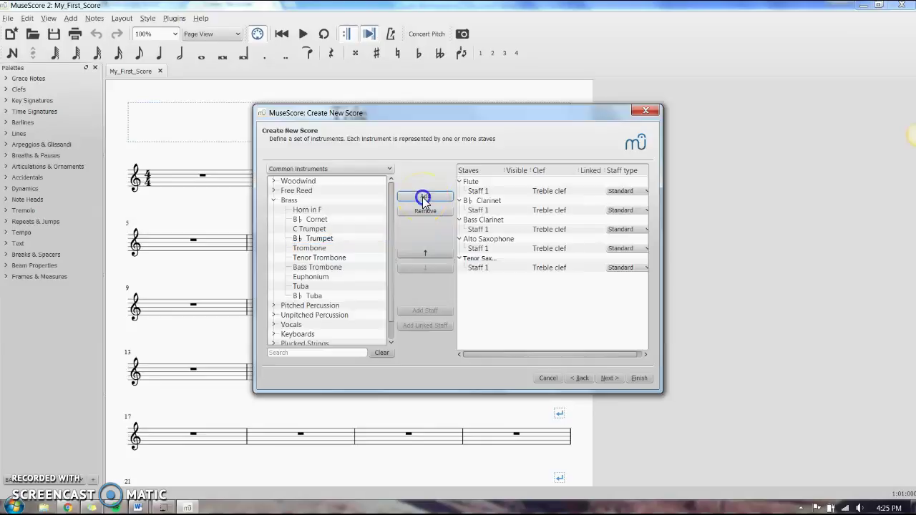
Add Trombone, Euphonium and Tuba from the brass instruments
{"action": "left_click", "coordinate": [309, 210]}
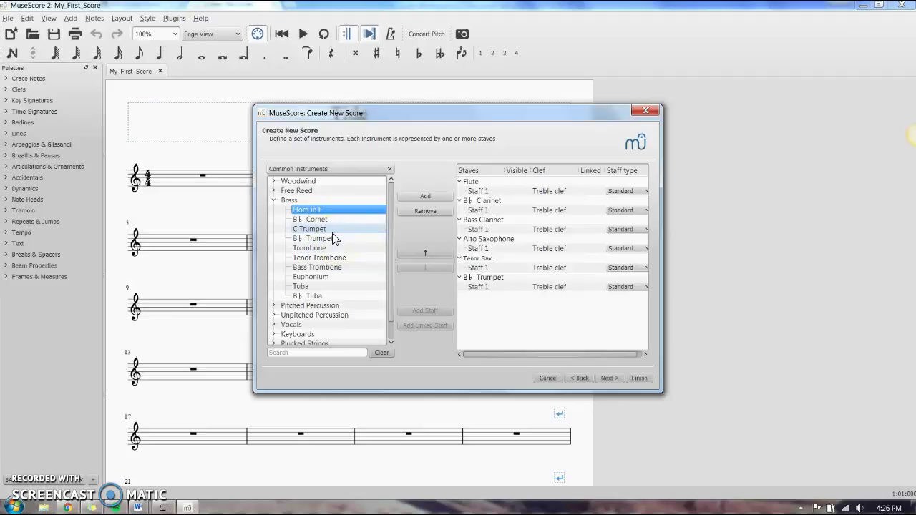
{"action": "left_click", "coordinate": [330, 211]}
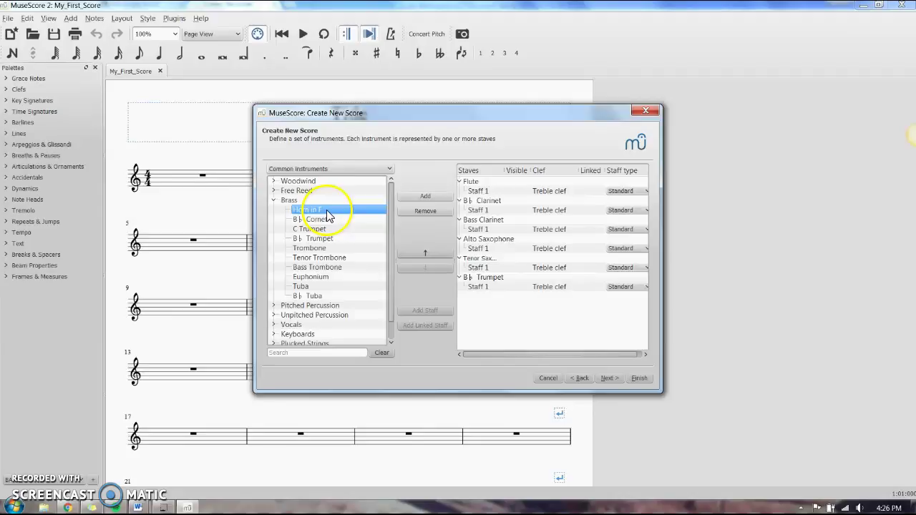
{"action": "left_click", "coordinate": [310, 248]}
{"action": "left_click", "coordinate": [426, 197]}
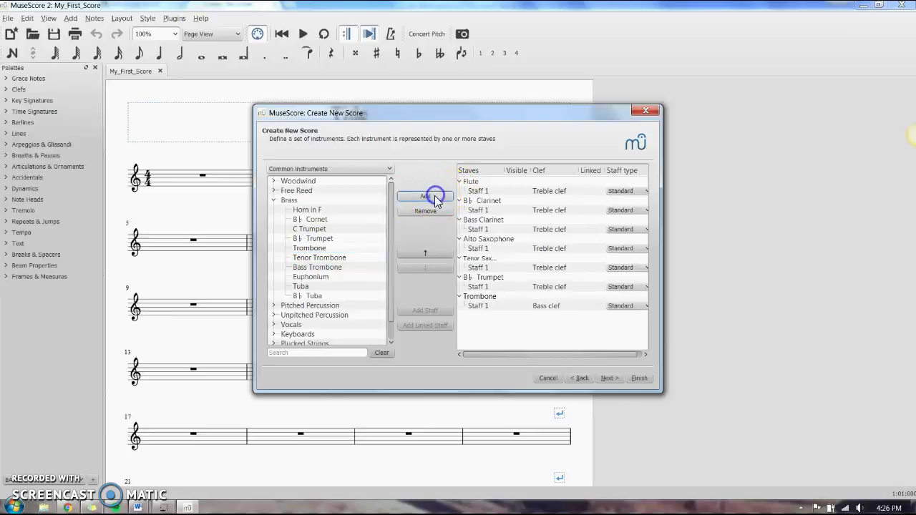
{"action": "left_click", "coordinate": [312, 277]}
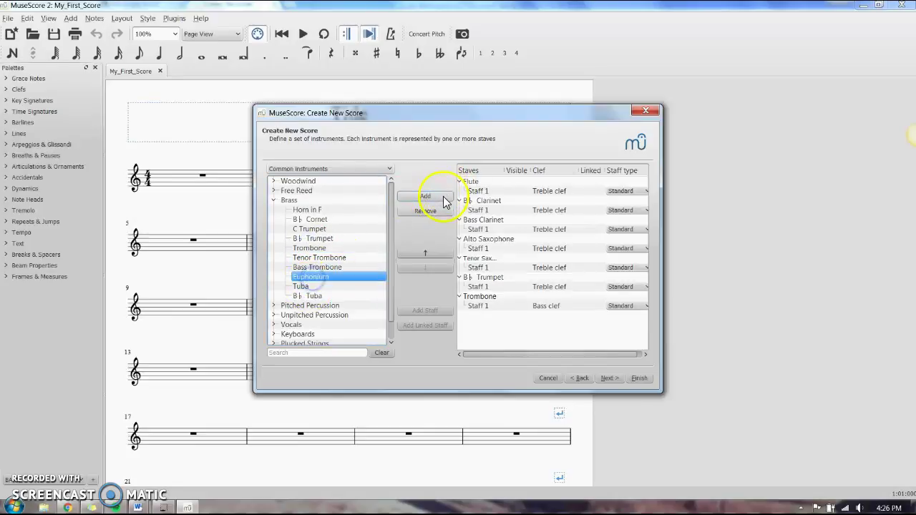
{"action": "left_click", "coordinate": [425, 196]}
{"action": "left_click", "coordinate": [300, 286]}
{"action": "left_click", "coordinate": [434, 197]}
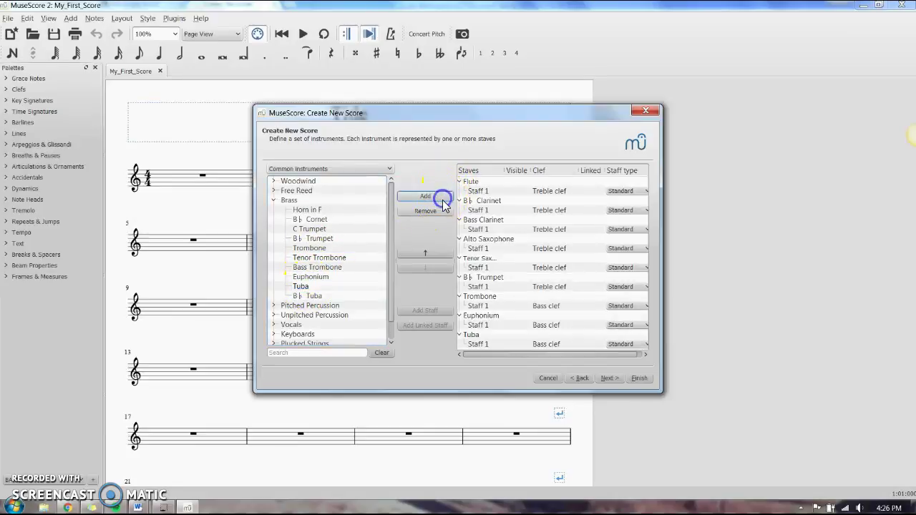
Add a Drumset from Unpitched Percussion after the brass
{"action": "left_click", "coordinate": [274, 200]}
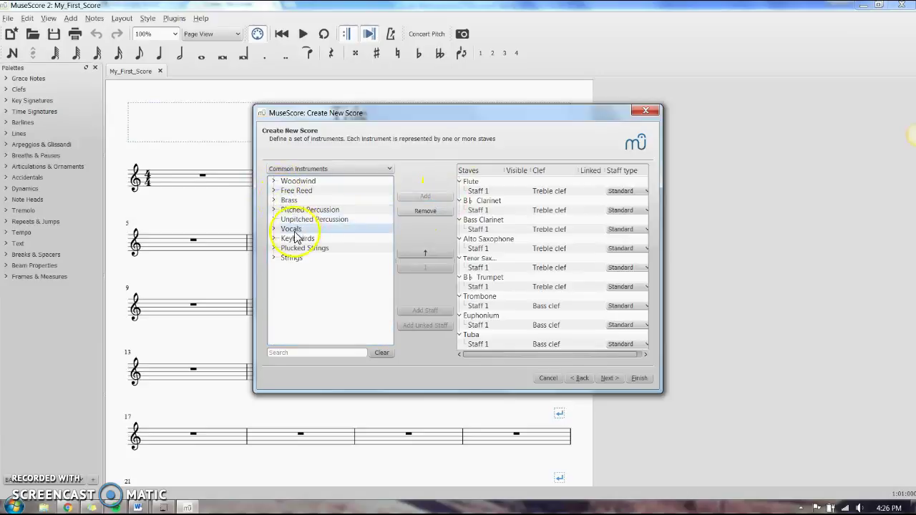
{"action": "double_click", "coordinate": [299, 210]}
{"action": "double_click", "coordinate": [299, 209]}
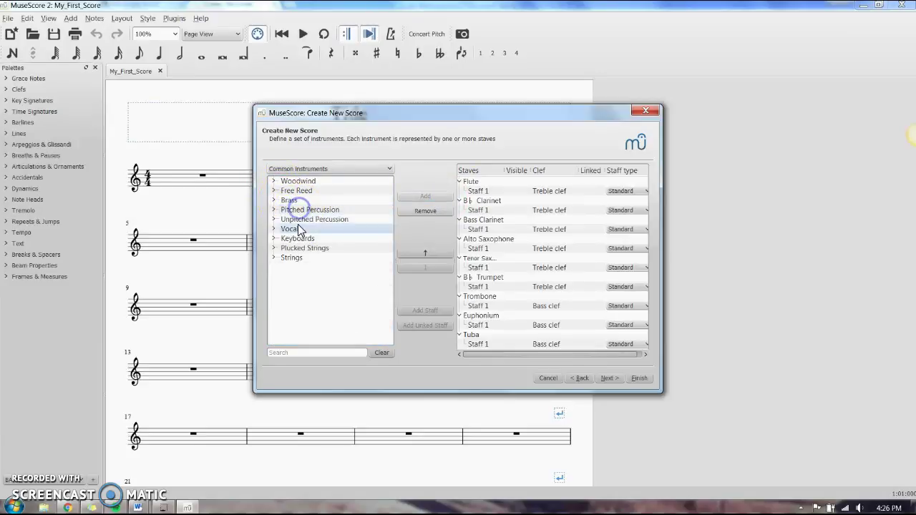
{"action": "double_click", "coordinate": [298, 219]}
{"action": "left_click", "coordinate": [304, 229]}
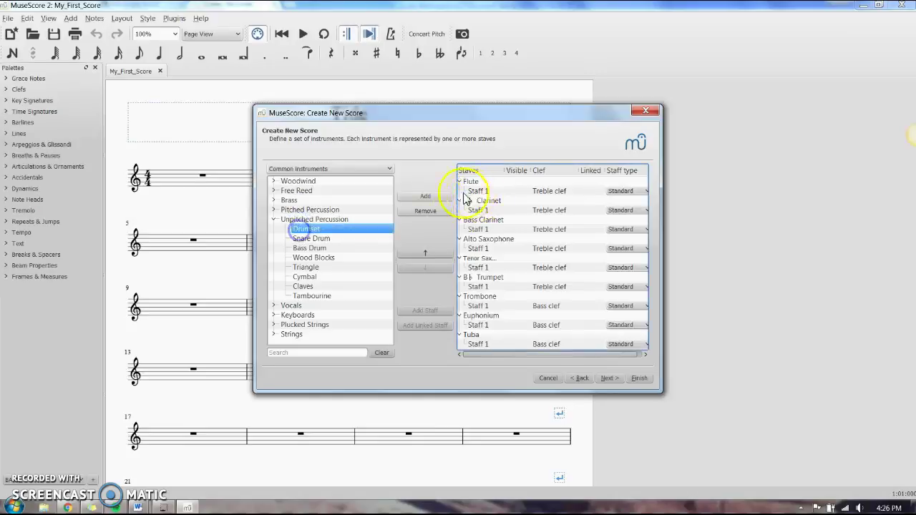
{"action": "left_click", "coordinate": [425, 195]}
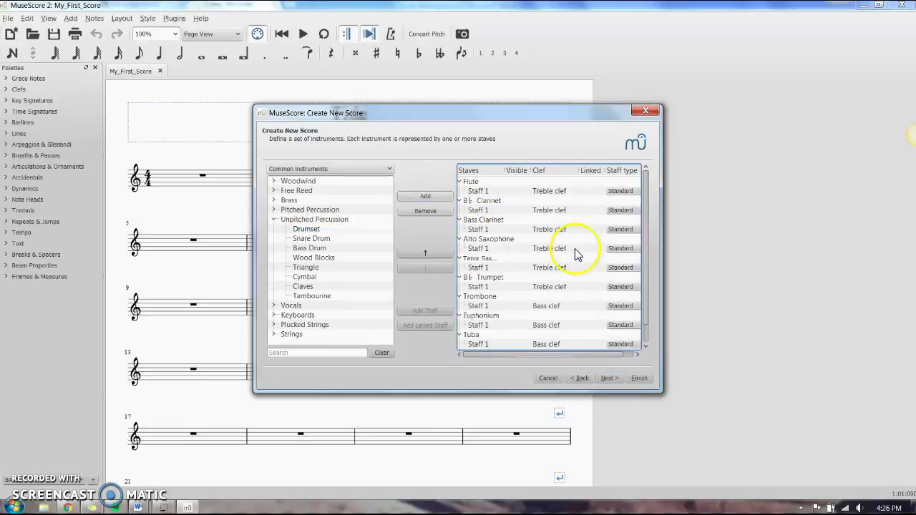
{"action": "left_click_drag", "start_coordinate": [644, 236], "coordinate": [639, 286]}
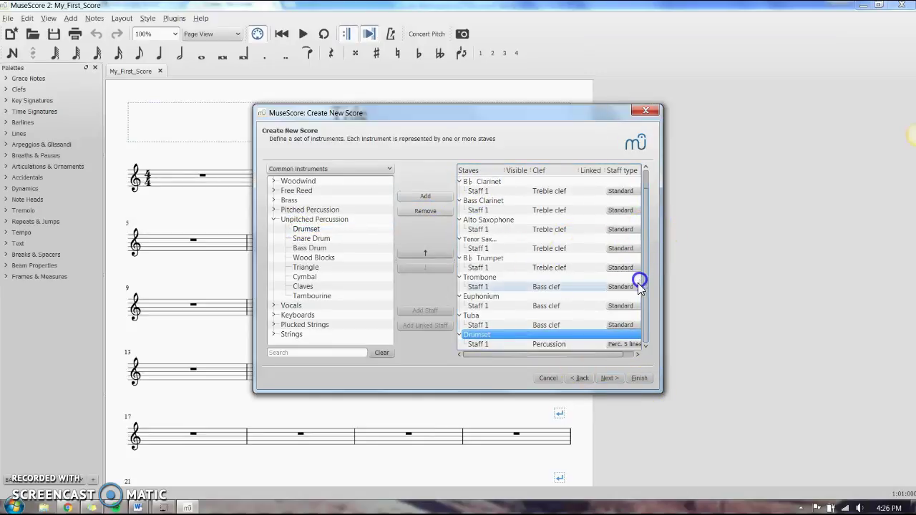
Choose the two-flat key signature for the score
{"action": "left_click", "coordinate": [606, 378]}
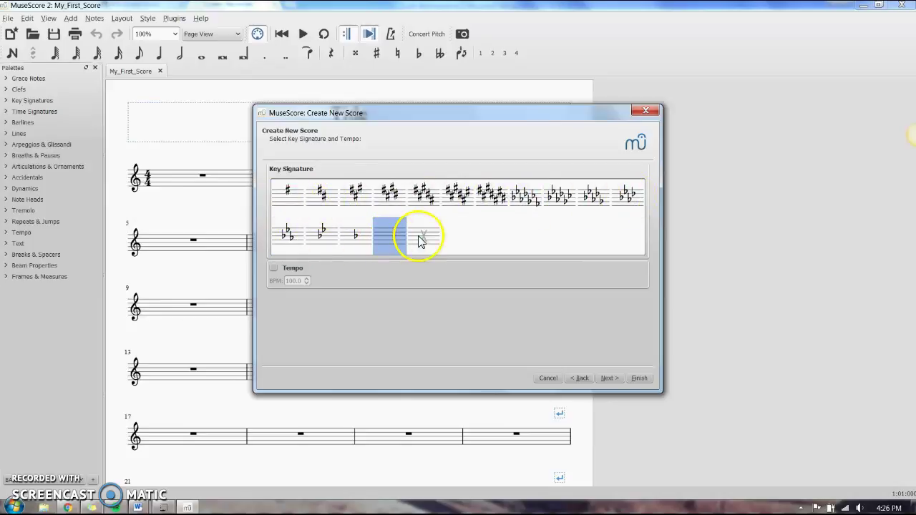
{"action": "left_click", "coordinate": [386, 235]}
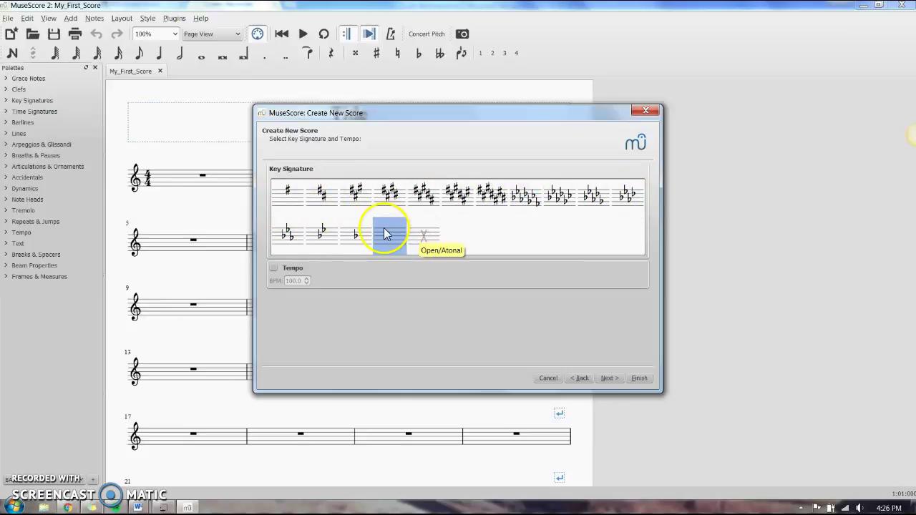
{"action": "left_click", "coordinate": [331, 247]}
Set the score to 100 measures in 4/4 time
{"action": "left_click", "coordinate": [608, 378]}
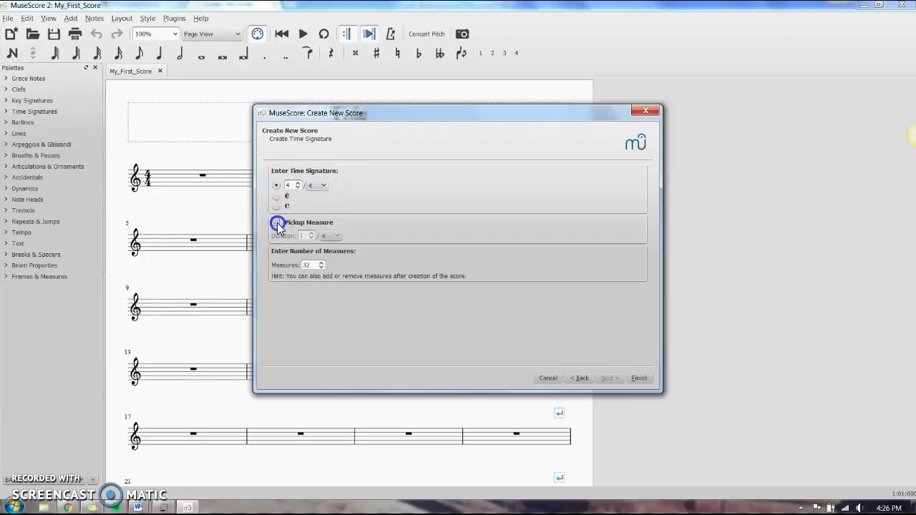
{"action": "double_click", "coordinate": [317, 265]}
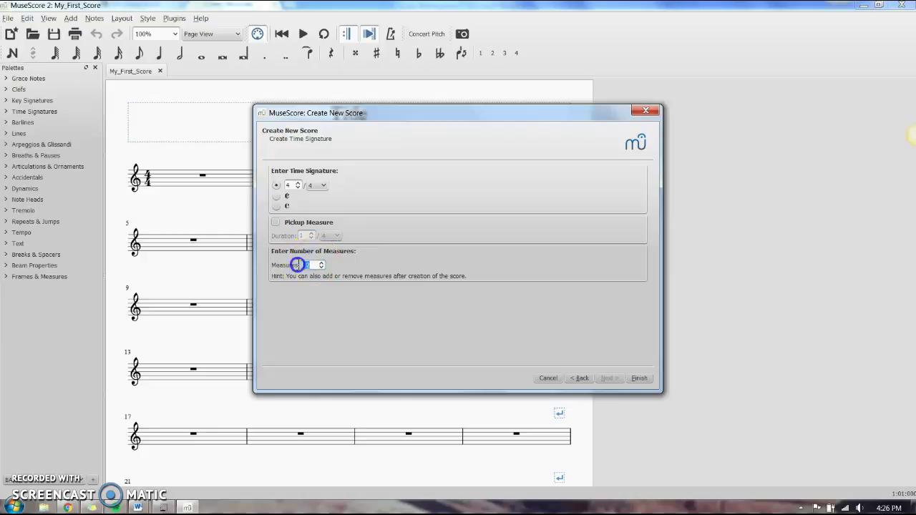
{"action": "type", "text": "100"}
Finish the wizard and scroll through the Untitled score's staves, Flute to Drumset
{"action": "left_click", "coordinate": [640, 380]}
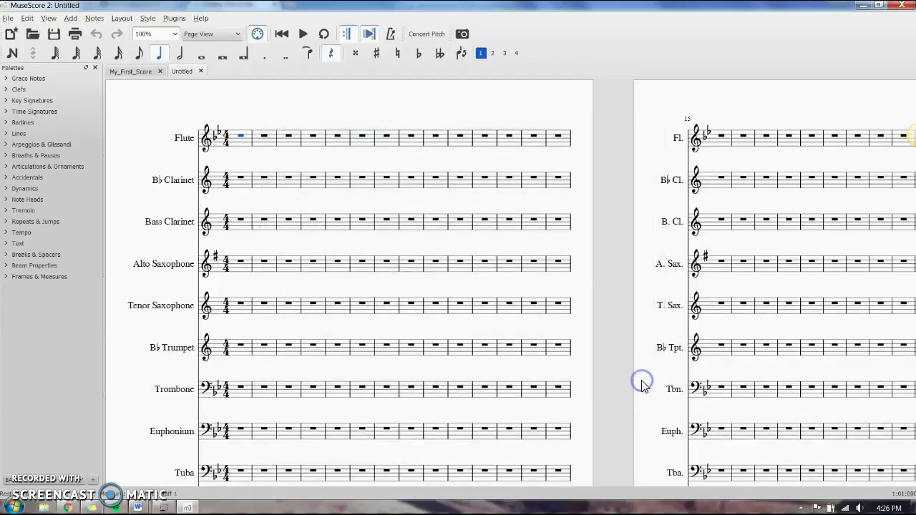
{"action": "scroll", "coordinate": [311, 139], "scroll_direction": "down", "scroll_amount": 3}
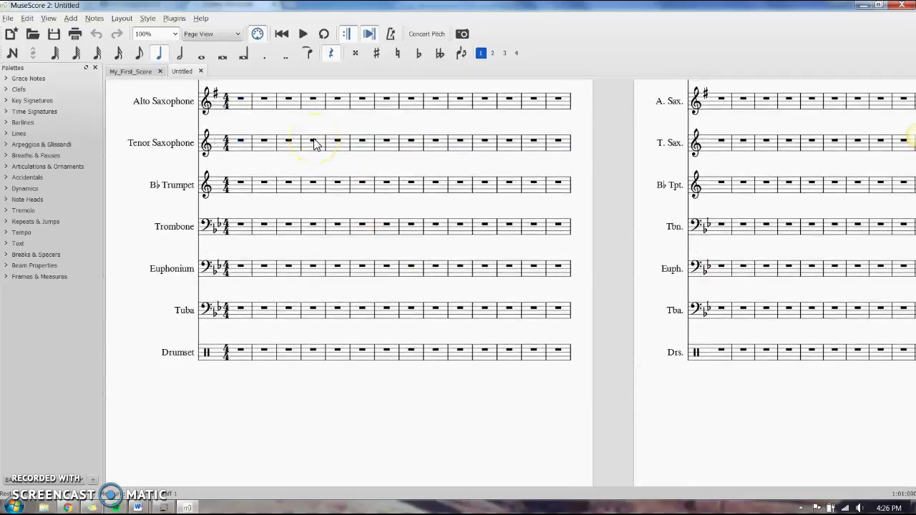
{"action": "scroll", "coordinate": [313, 141], "scroll_direction": "up", "scroll_amount": 5}
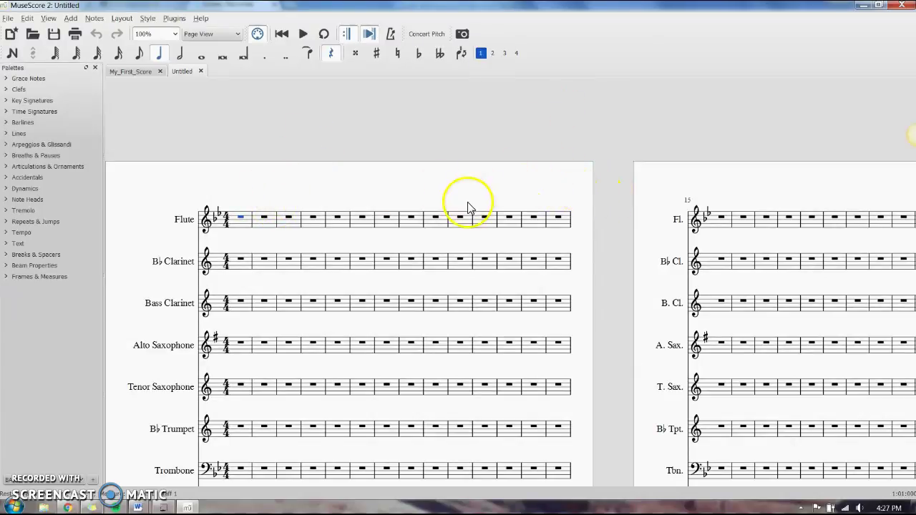
{"action": "scroll", "coordinate": [476, 210], "scroll_direction": "down", "scroll_amount": 1}
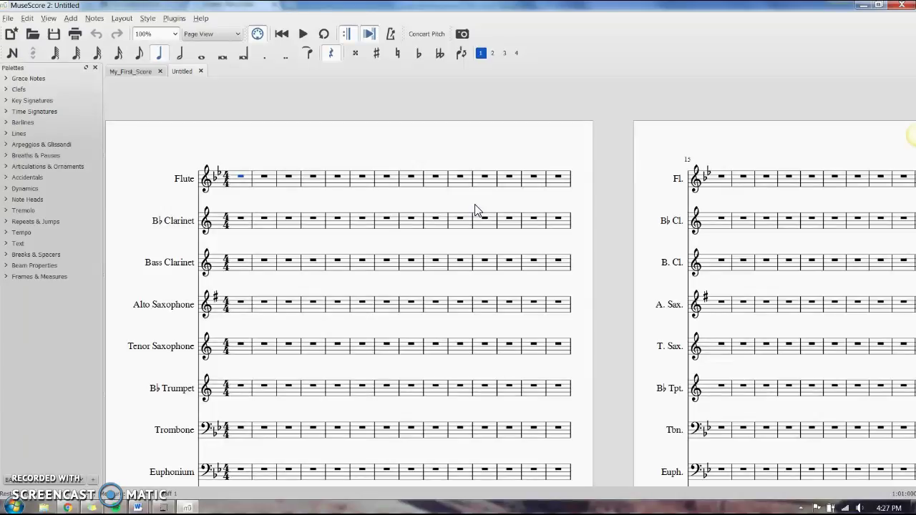
Remove the B♭ Trumpet staff in the Instruments dialog
{"action": "key", "text": "i"}
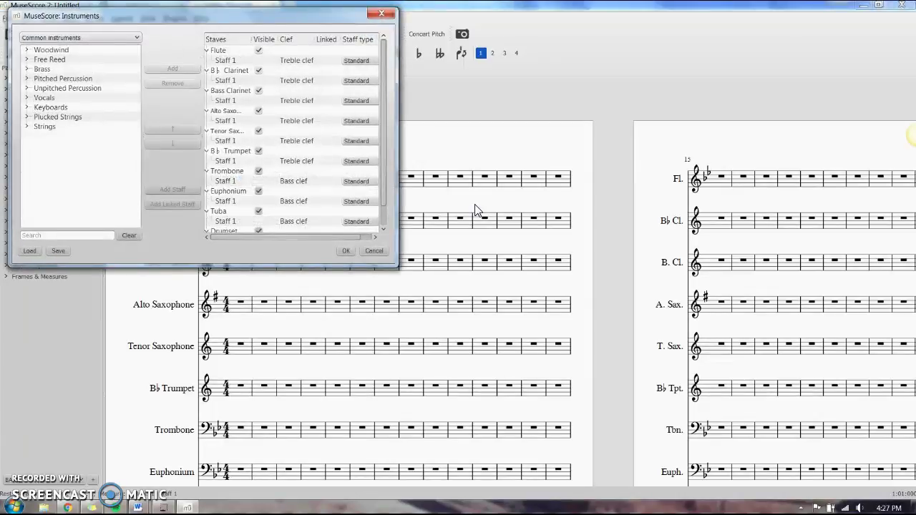
{"action": "left_click", "coordinate": [236, 153]}
{"action": "double_click", "coordinate": [194, 129]}
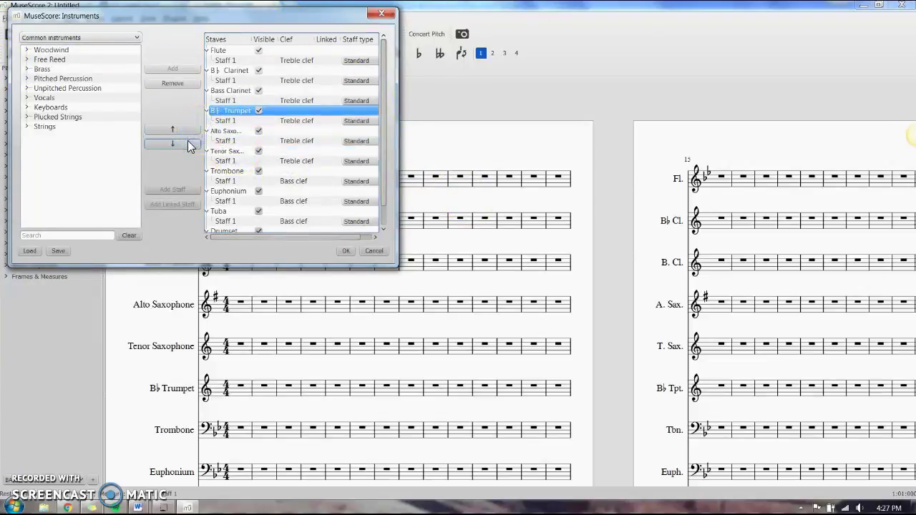
{"action": "left_click", "coordinate": [190, 144]}
{"action": "left_click", "coordinate": [190, 145]}
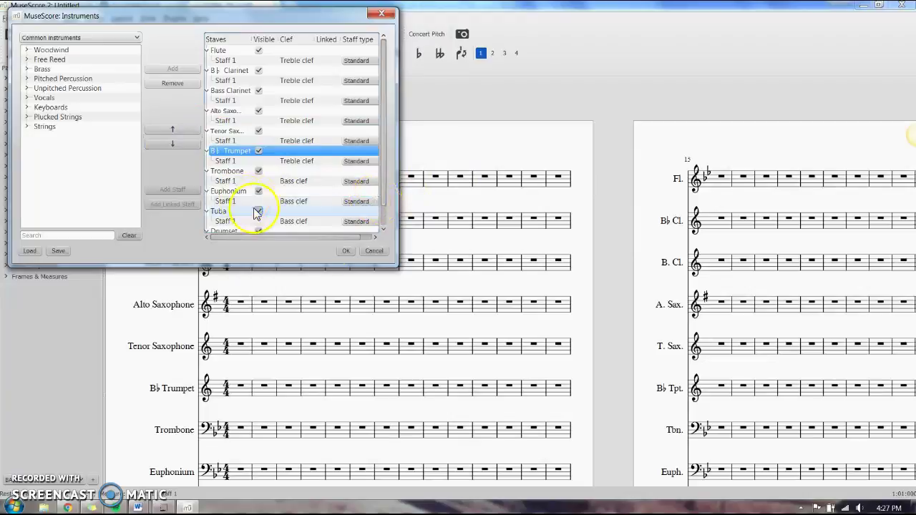
{"action": "left_click", "coordinate": [383, 211]}
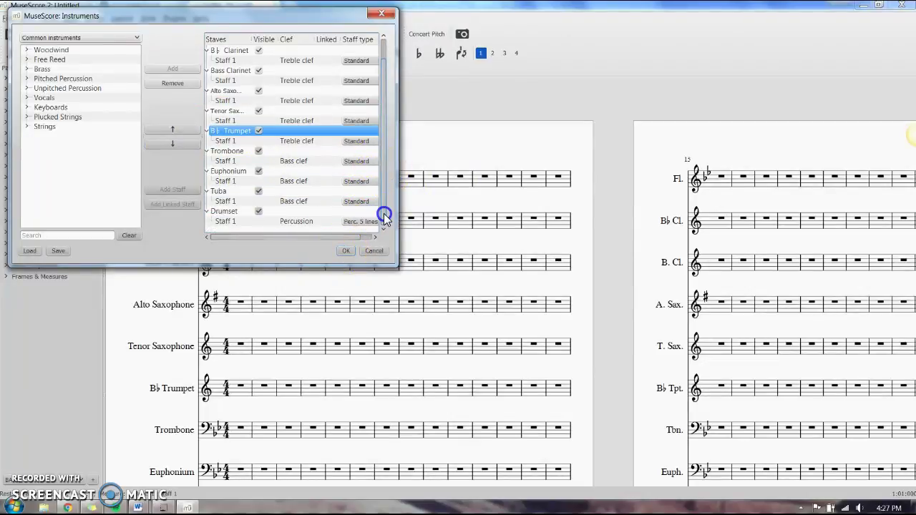
{"action": "left_click", "coordinate": [173, 83]}
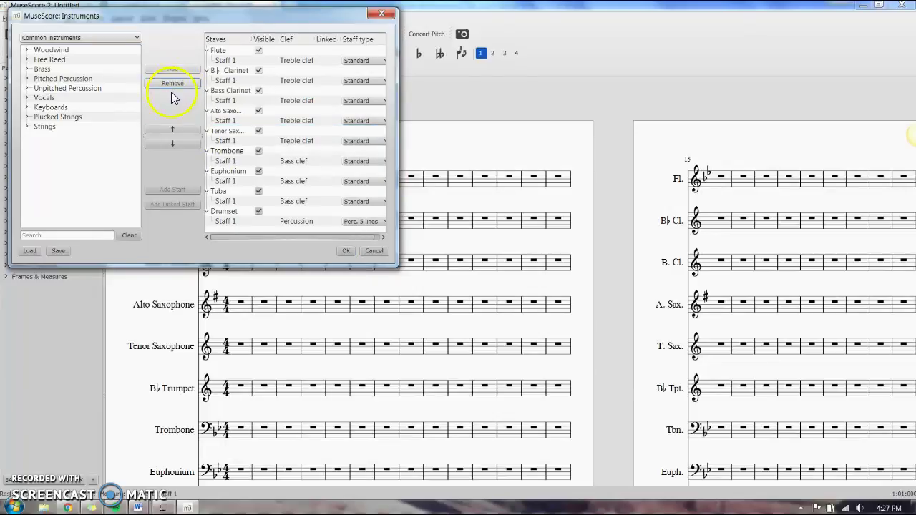
Add a new B♭ Trumpet, place it after Tenor Saxophone, and apply
{"action": "left_click", "coordinate": [27, 68]}
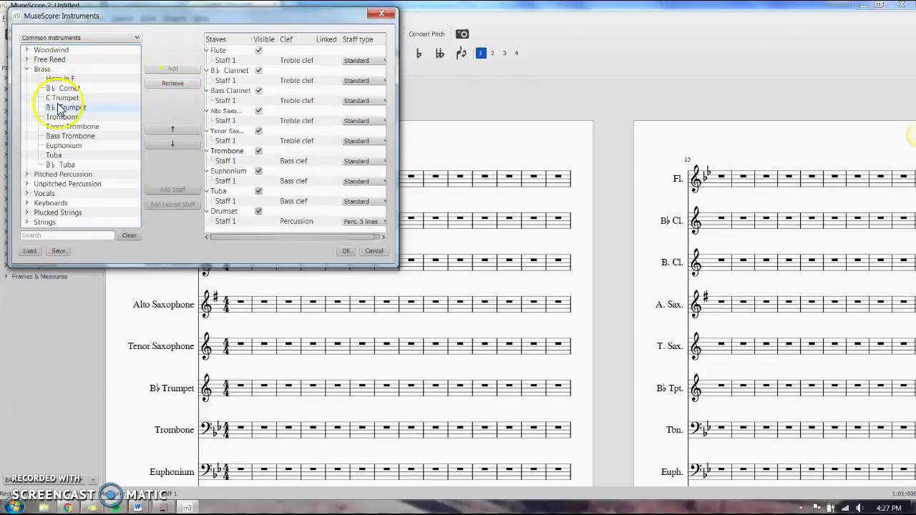
{"action": "left_click", "coordinate": [63, 107]}
{"action": "left_click", "coordinate": [168, 69]}
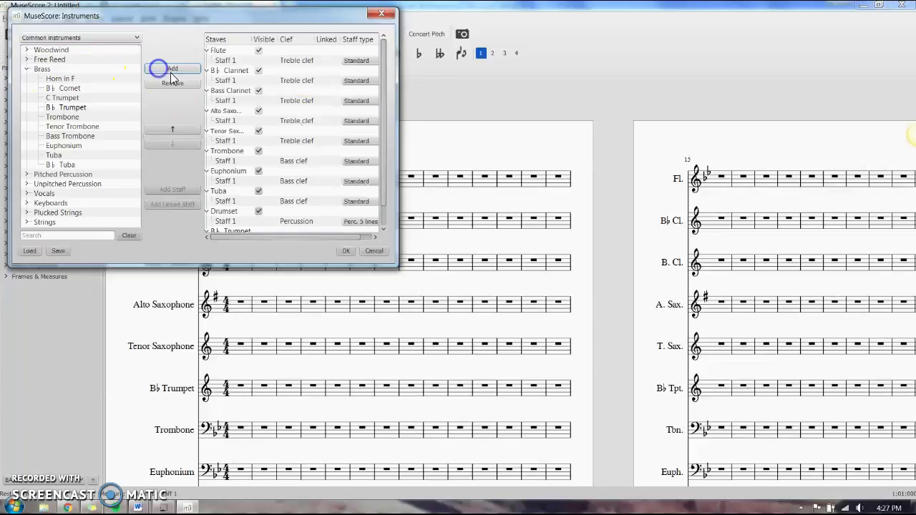
{"action": "left_click", "coordinate": [178, 130]}
{"action": "left_click", "coordinate": [177, 131]}
{"action": "left_click", "coordinate": [178, 130]}
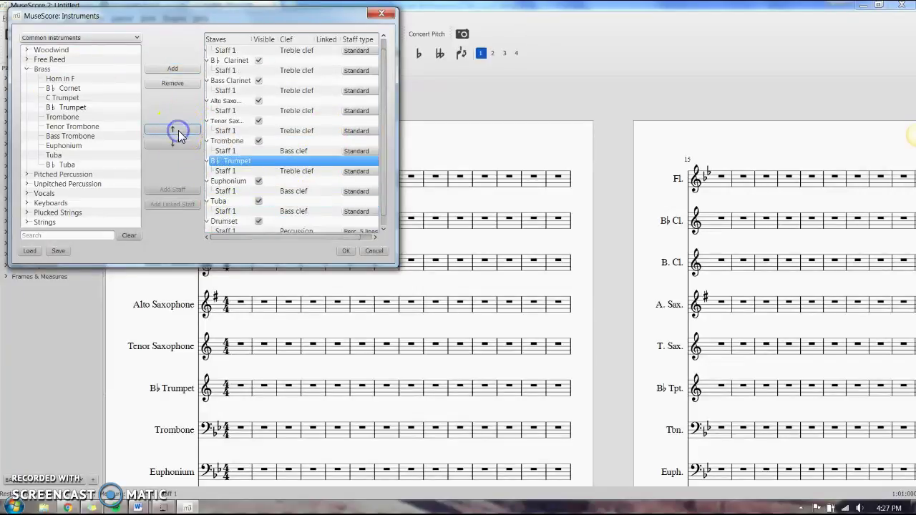
{"action": "left_click", "coordinate": [179, 130]}
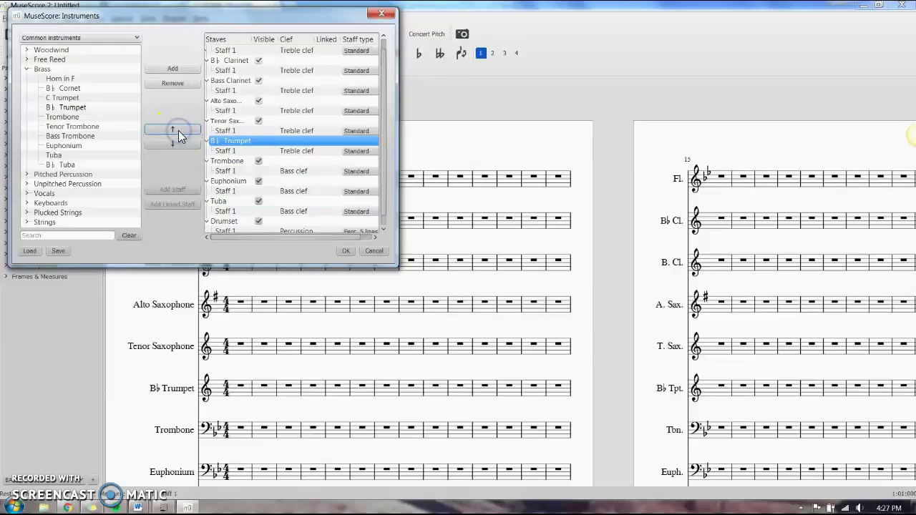
{"action": "left_click", "coordinate": [345, 252]}
Toggle Concert Pitch on and back off to compare the key signatures
{"action": "scroll", "coordinate": [578, 394], "scroll_direction": "down", "scroll_amount": 5}
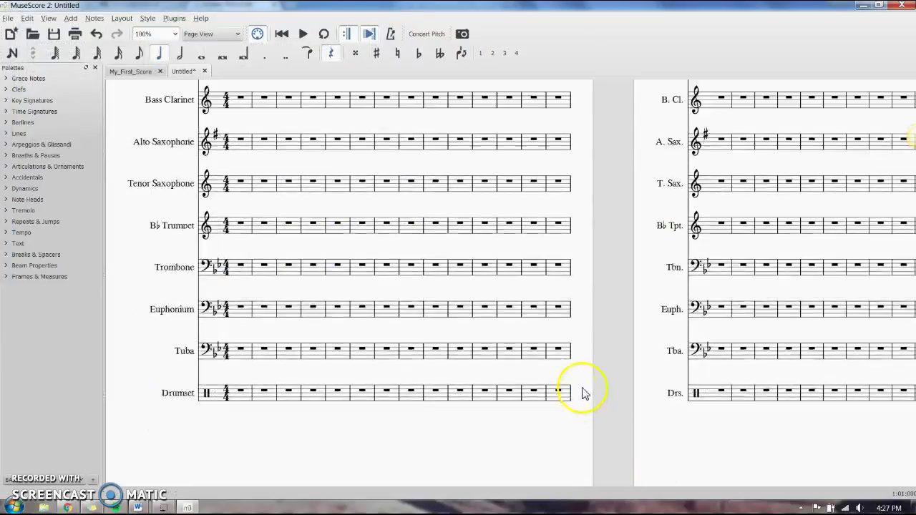
{"action": "scroll", "coordinate": [582, 390], "scroll_direction": "up", "scroll_amount": 3}
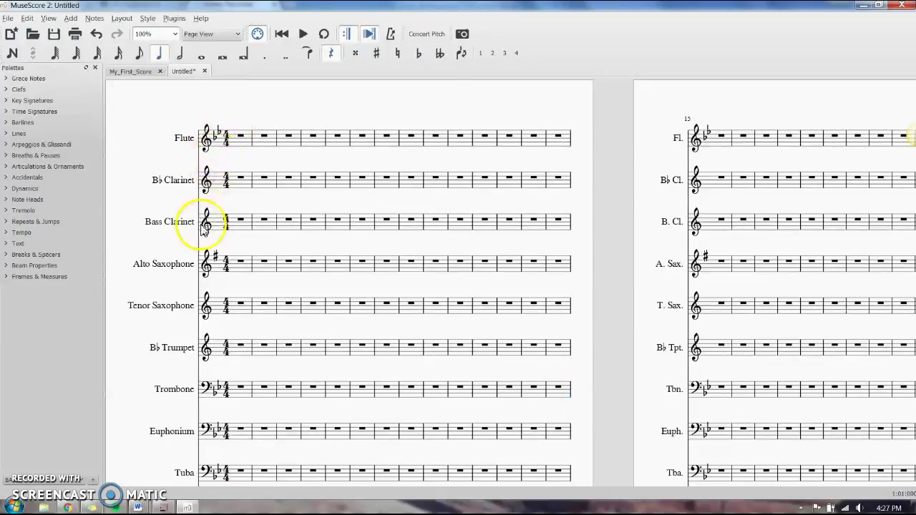
{"action": "scroll", "coordinate": [247, 365], "scroll_direction": "down", "scroll_amount": 2}
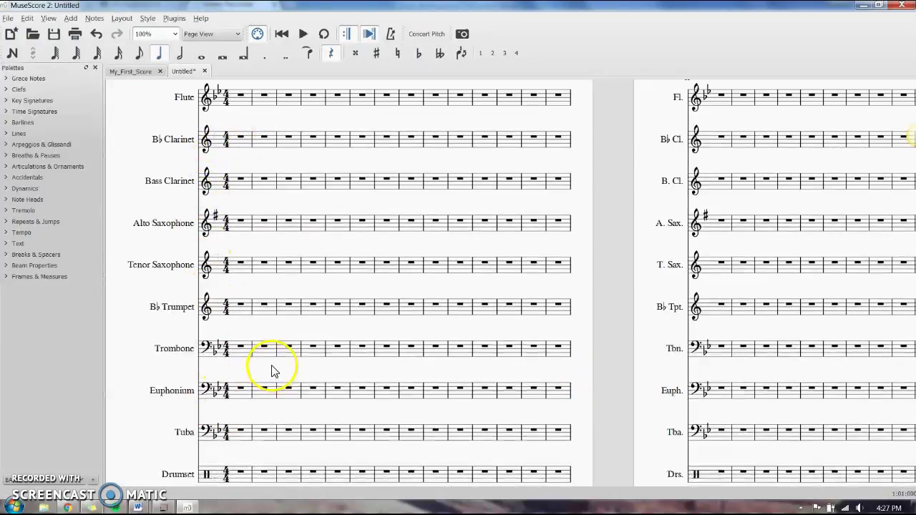
{"action": "scroll", "coordinate": [243, 354], "scroll_direction": "up", "scroll_amount": 2}
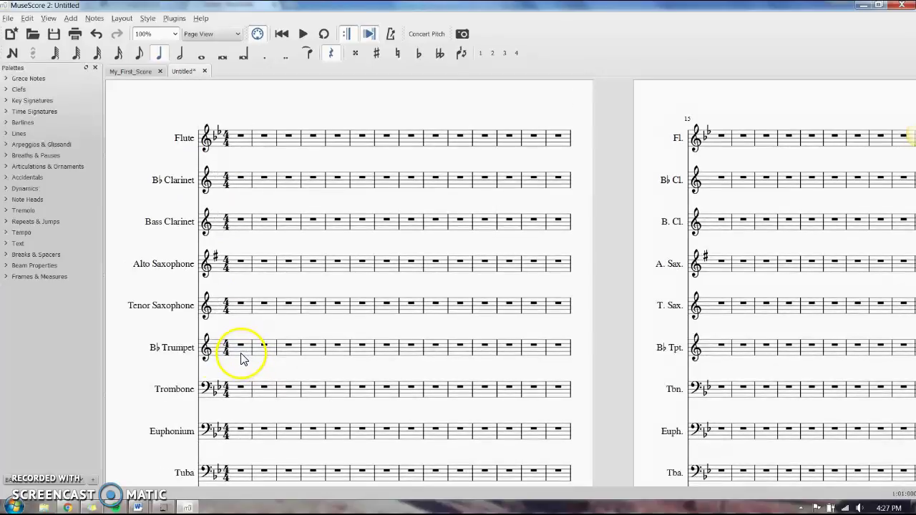
{"action": "left_click", "coordinate": [429, 34]}
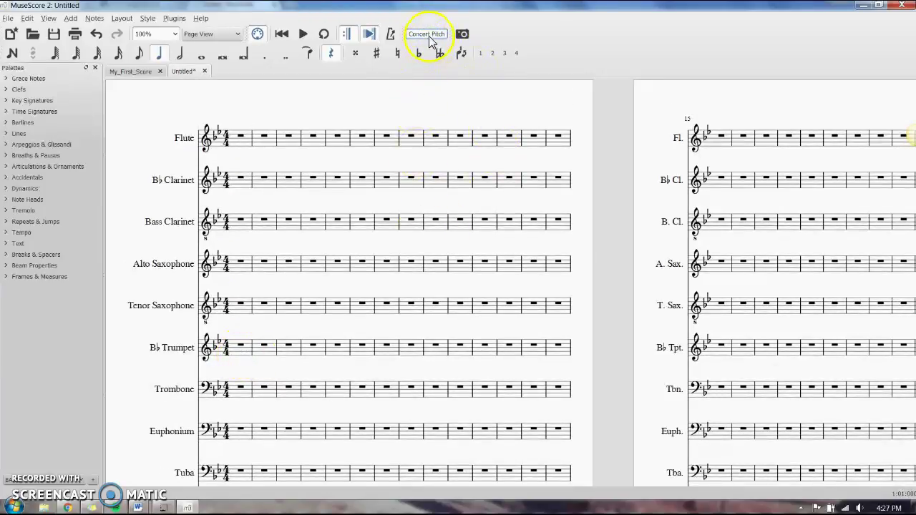
{"action": "left_click", "coordinate": [428, 34]}
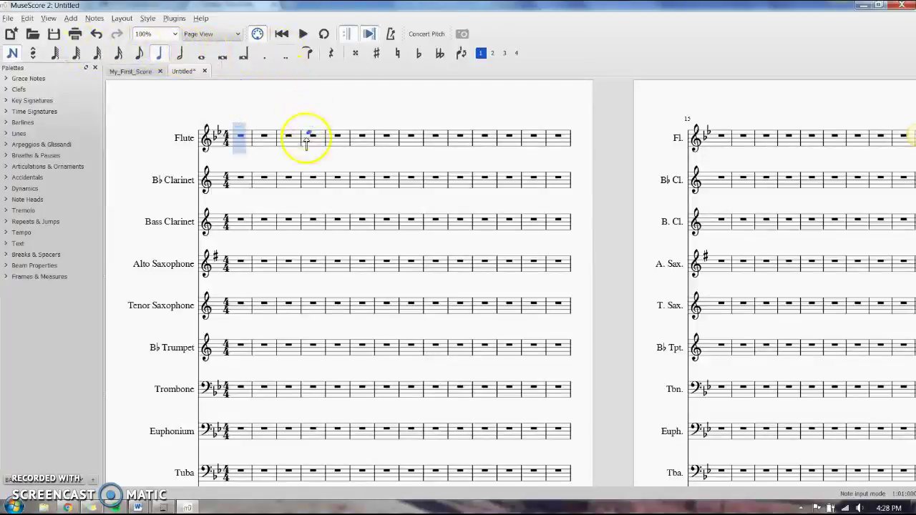
Enter a dotted half note in Flute measure 1, undoing a test note
{"action": "left_click", "coordinate": [179, 56]}
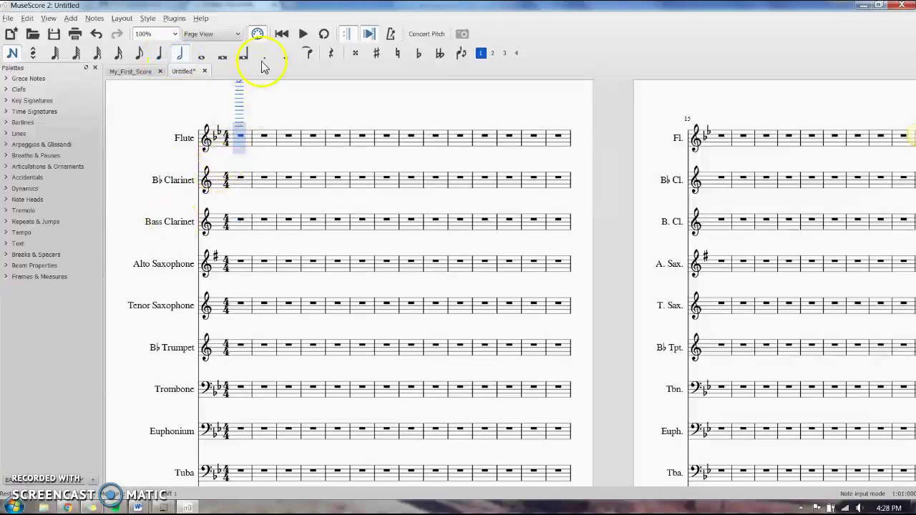
{"action": "left_click", "coordinate": [243, 135]}
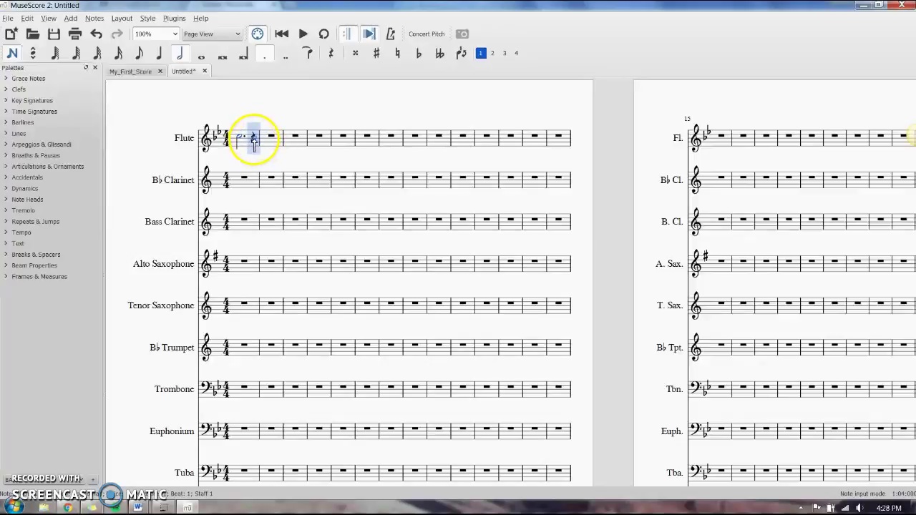
{"action": "left_click", "coordinate": [253, 140]}
{"action": "key", "text": "ctrl+z"}
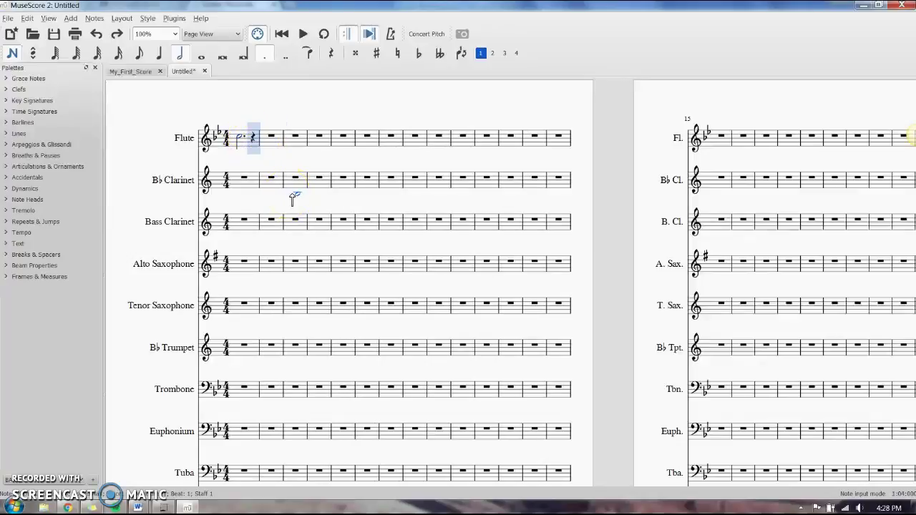
{"action": "left_click", "coordinate": [288, 180]}
Zoom the score to 150%, then further with Ctrl+scroll
{"action": "left_click", "coordinate": [174, 34]}
{"action": "left_click", "coordinate": [150, 76]}
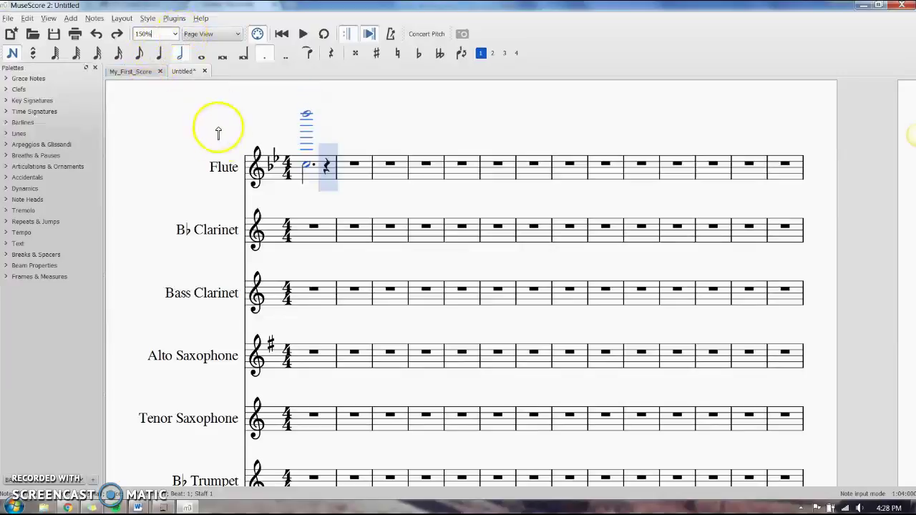
{"action": "scroll", "coordinate": [350, 175], "scroll_direction": "up", "scroll_amount": 3}
{"action": "scroll", "coordinate": [353, 176], "scroll_direction": "down", "scroll_amount": 4}
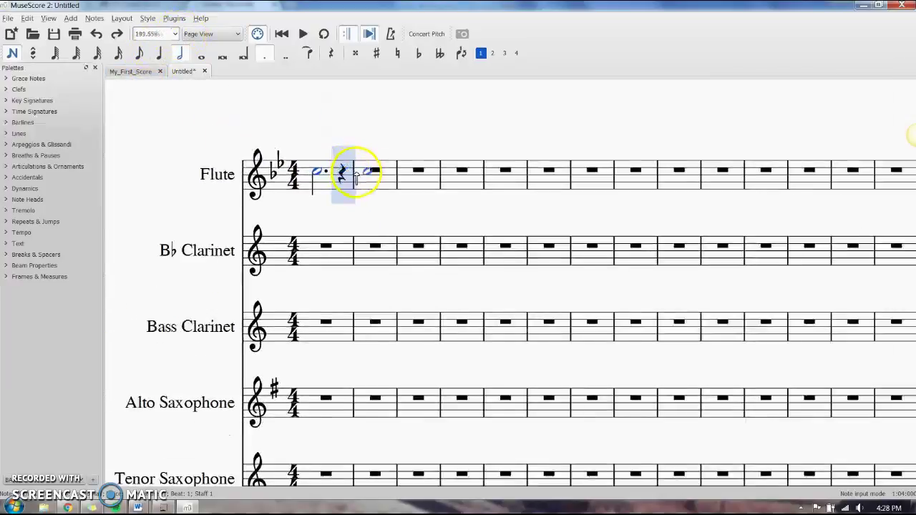
{"action": "scroll", "coordinate": [374, 184], "scroll_direction": "up", "scroll_amount": 3}
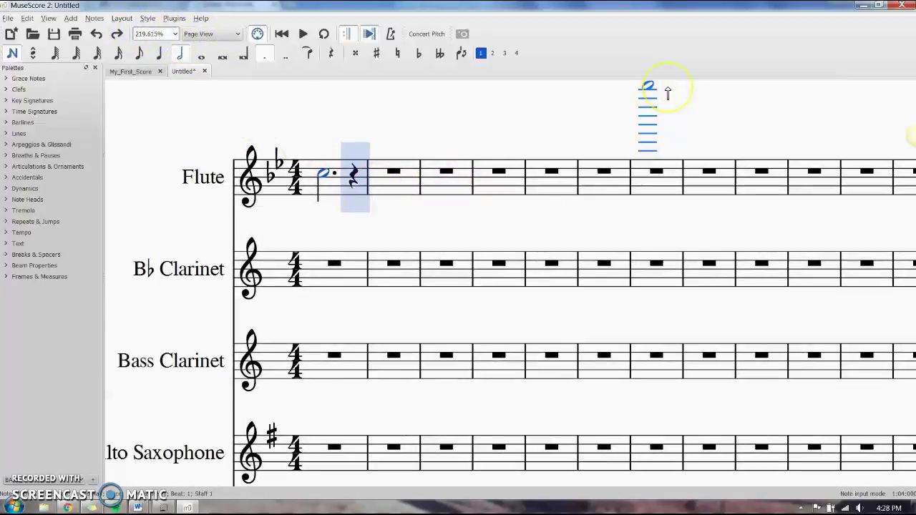
Delete the dotted half note, then enter a quarter note on beat 1 and cut it
{"action": "left_click", "coordinate": [11, 54]}
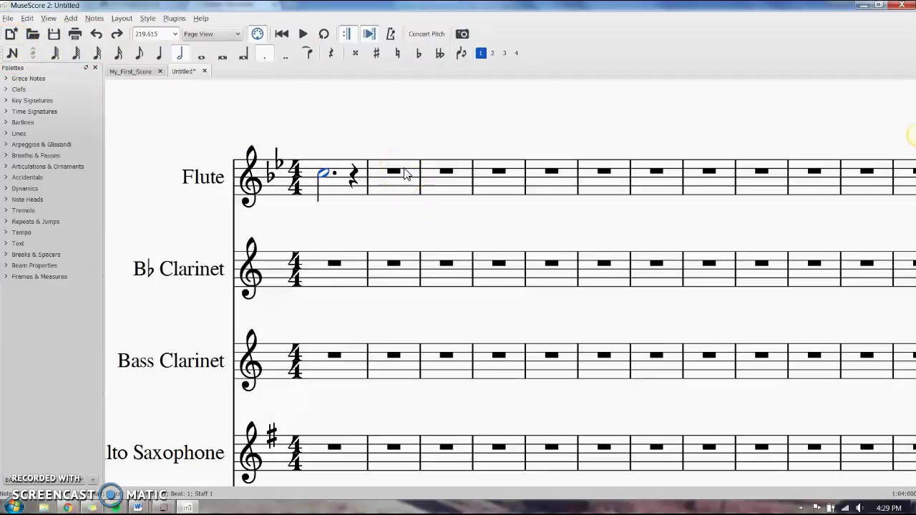
{"action": "key", "text": "ctrl+z"}
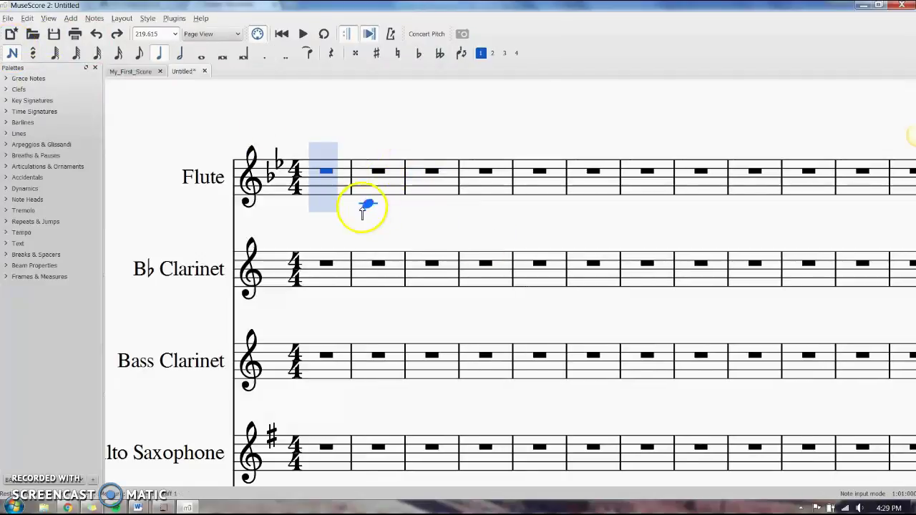
{"action": "left_click", "coordinate": [330, 175]}
{"action": "left_click", "coordinate": [10, 55]}
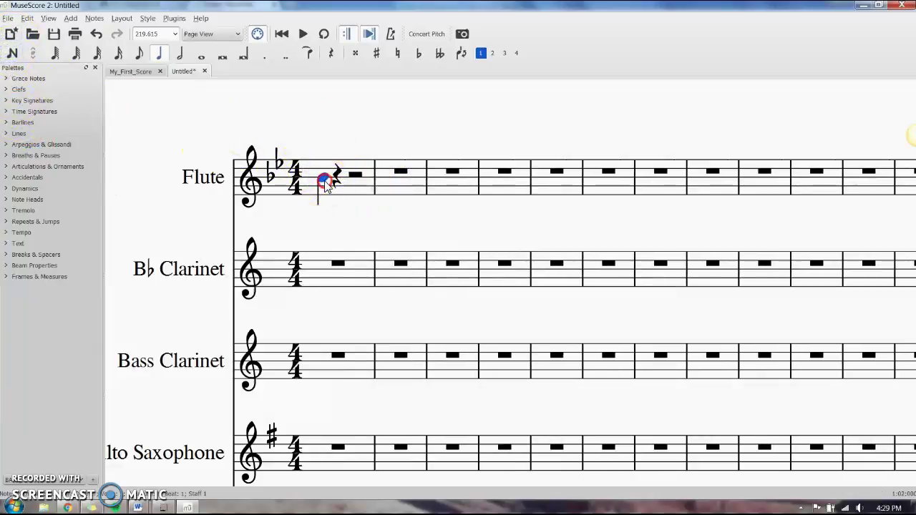
{"action": "right_click", "coordinate": [323, 178]}
{"action": "left_click", "coordinate": [356, 248]}
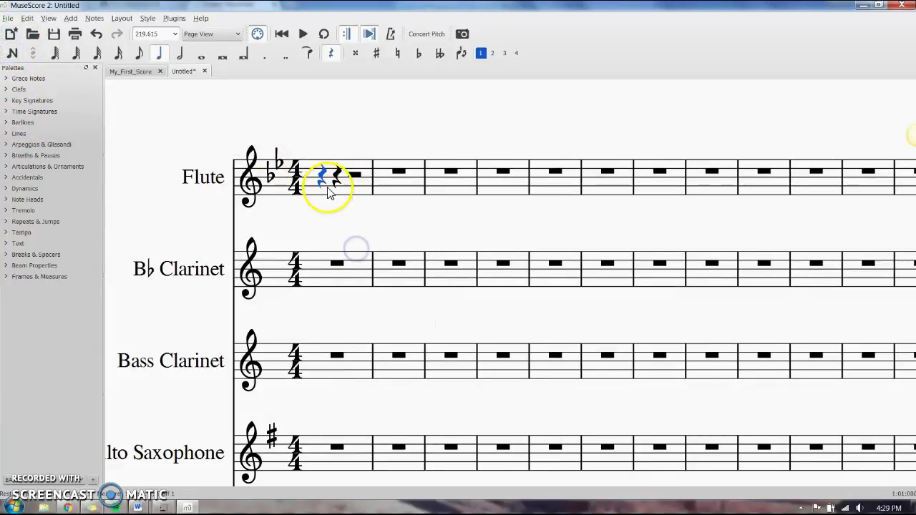
Enter a beat-3 note and turn it into a rest, leaving four quarter rests
{"action": "left_click", "coordinate": [11, 56]}
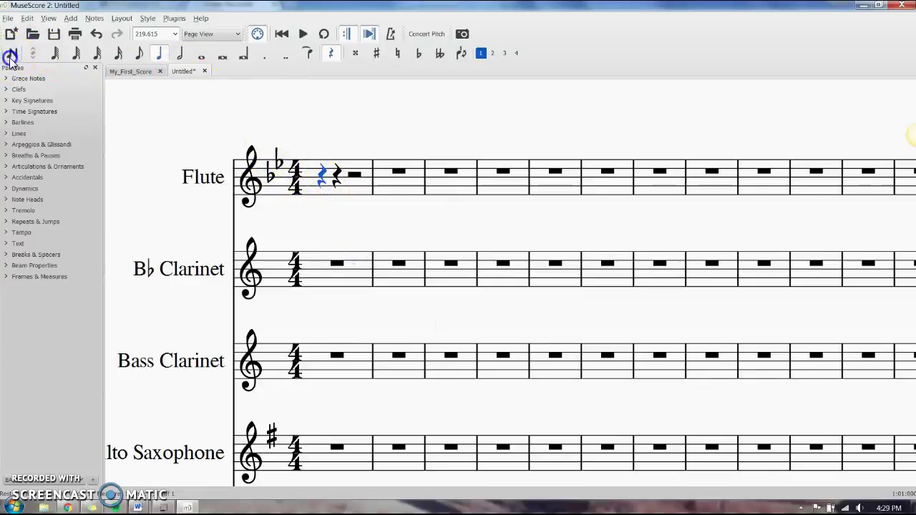
{"action": "left_click", "coordinate": [355, 178]}
{"action": "key", "text": "Left"}
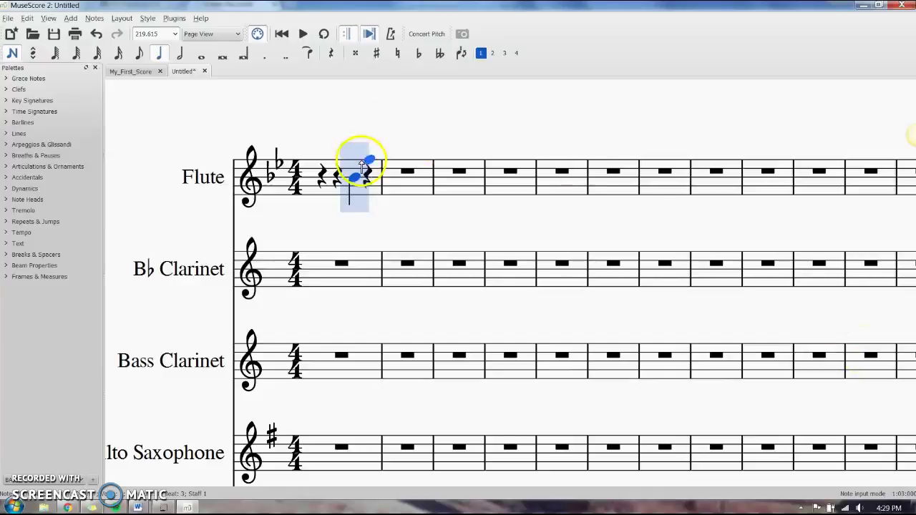
{"action": "key", "text": "Right"}
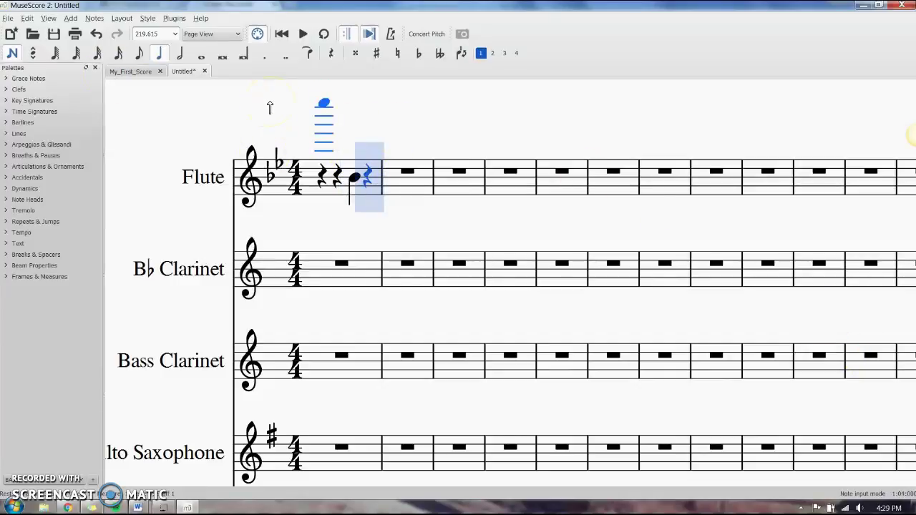
{"action": "key", "text": "Left"}
{"action": "key", "text": "Left"}
{"action": "key", "text": "Right"}
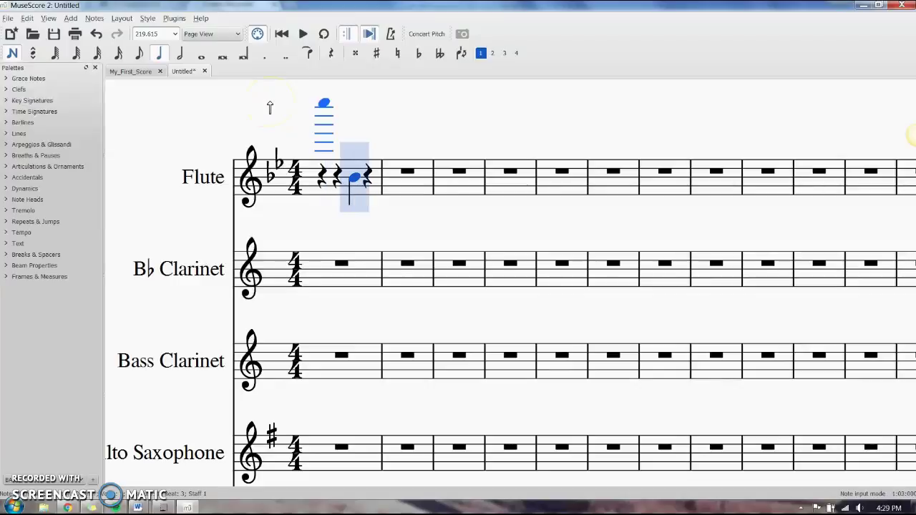
{"action": "left_click", "coordinate": [12, 53]}
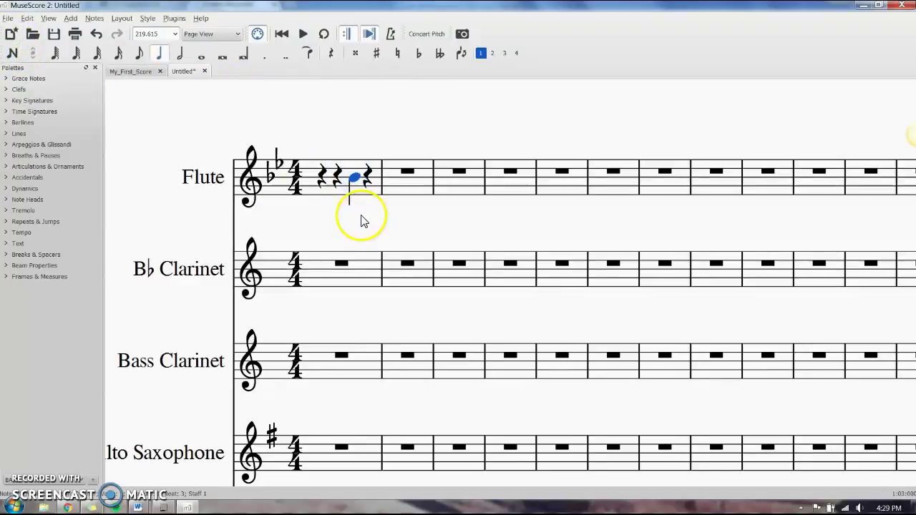
{"action": "key", "text": "Delete"}
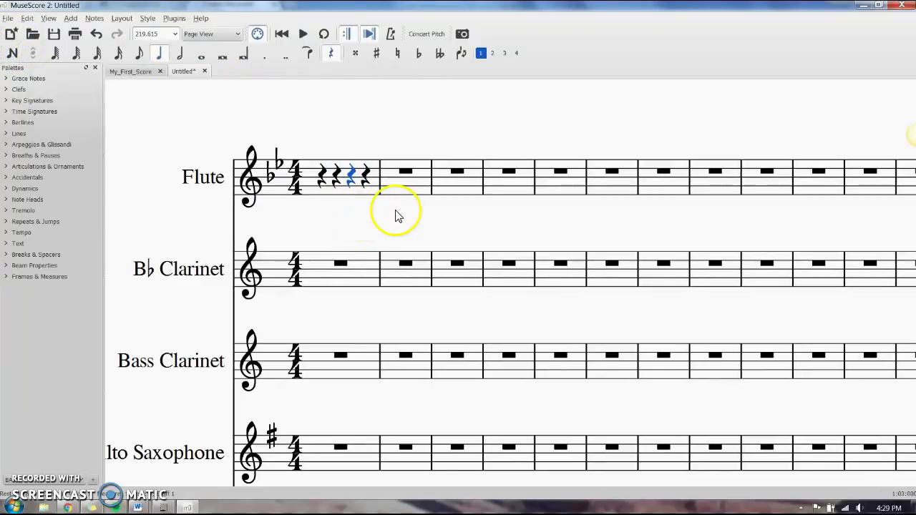
{"action": "left_click", "coordinate": [323, 181]}
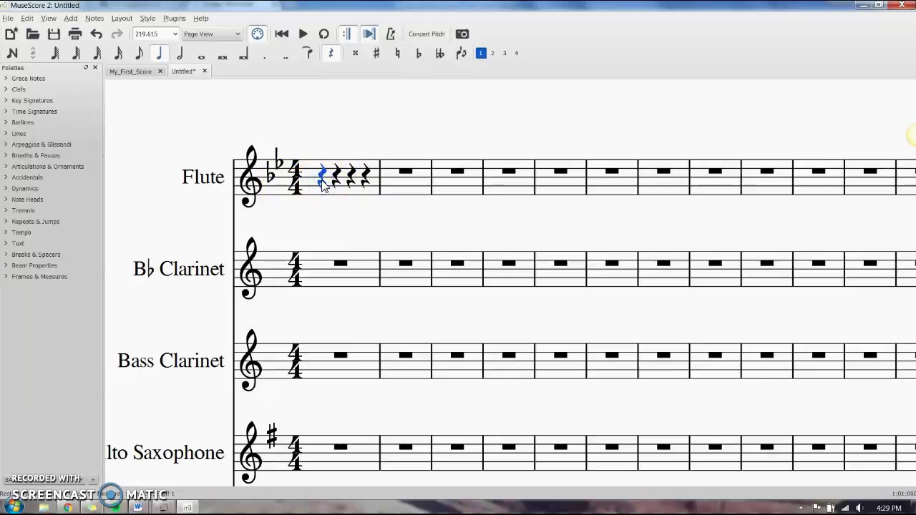
Enter four quarter notes rising from B-flat to fill Flute measure 1
{"action": "left_click", "coordinate": [13, 55]}
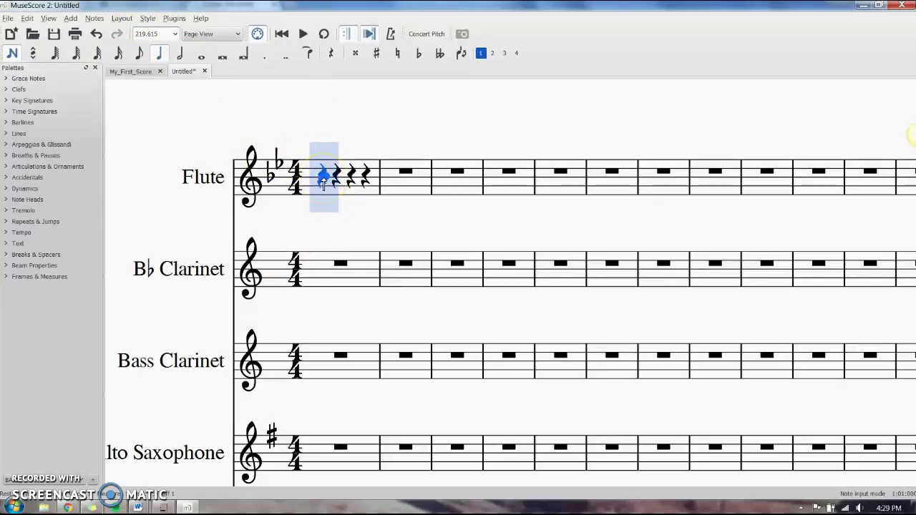
{"action": "left_click", "coordinate": [323, 183]}
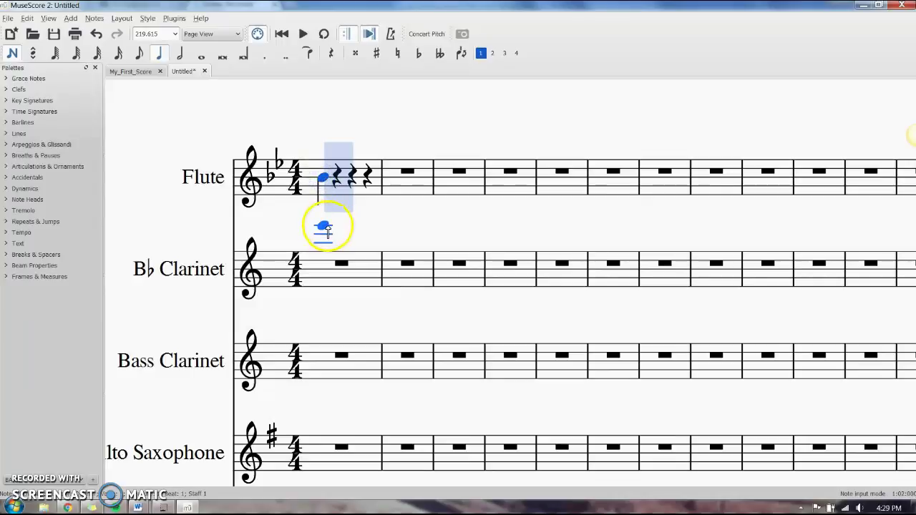
{"action": "left_click", "coordinate": [339, 174]}
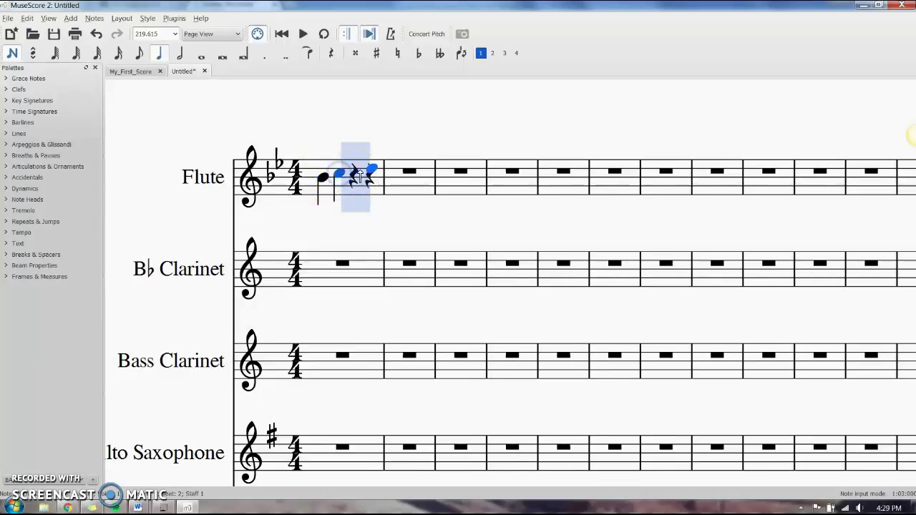
{"action": "left_click", "coordinate": [353, 171]}
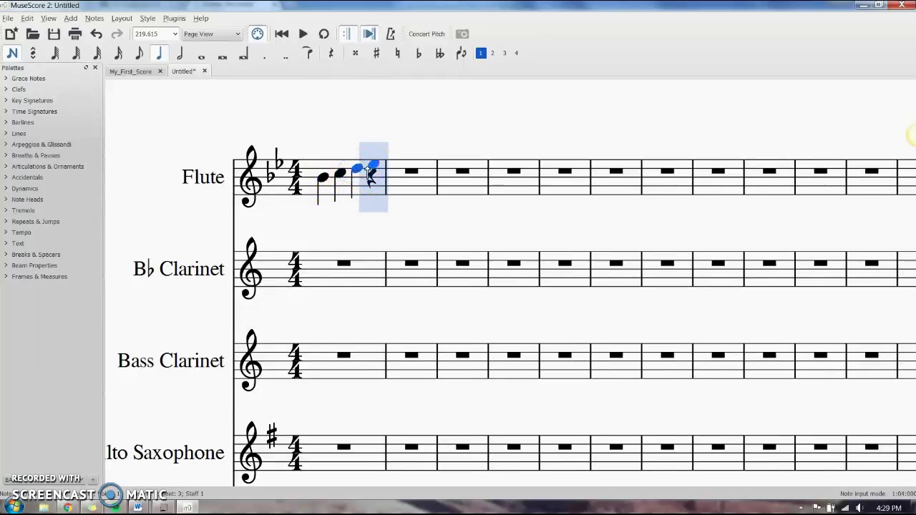
{"action": "left_click", "coordinate": [369, 172]}
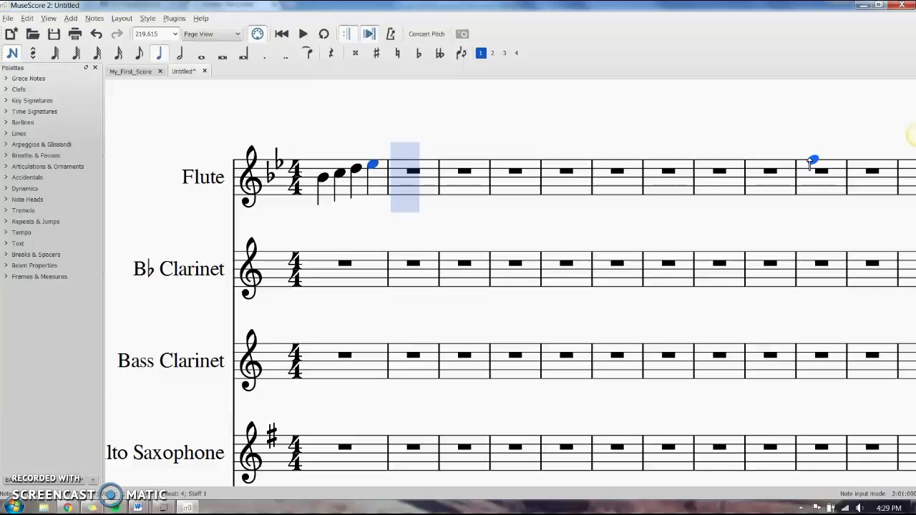
Complete measure 2 with F, G, A and high B-flat, undoing an extra repeated note
{"action": "key", "text": "f"}
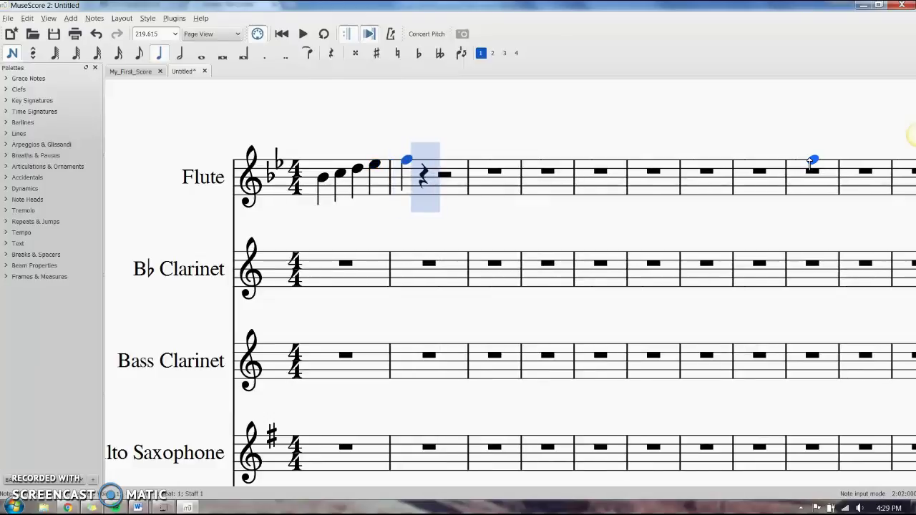
{"action": "key", "text": "g"}
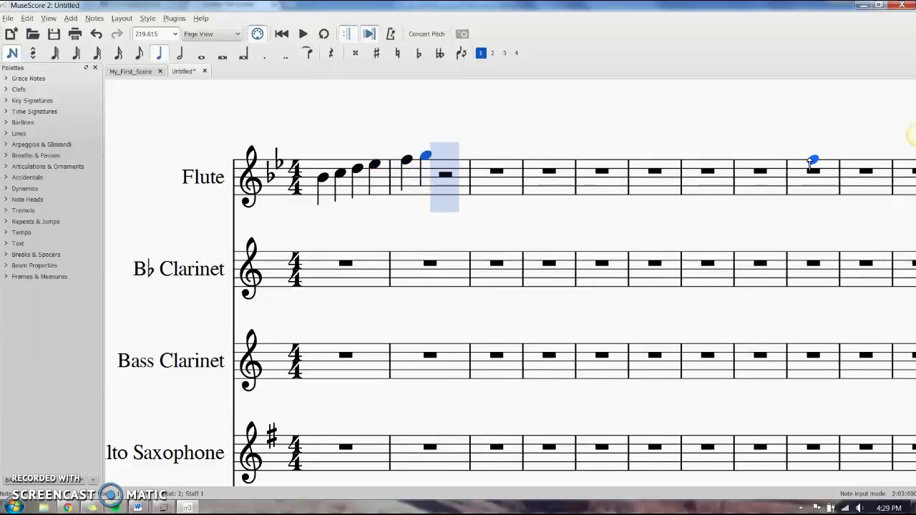
{"action": "key", "text": "a"}
{"action": "key", "text": "b"}
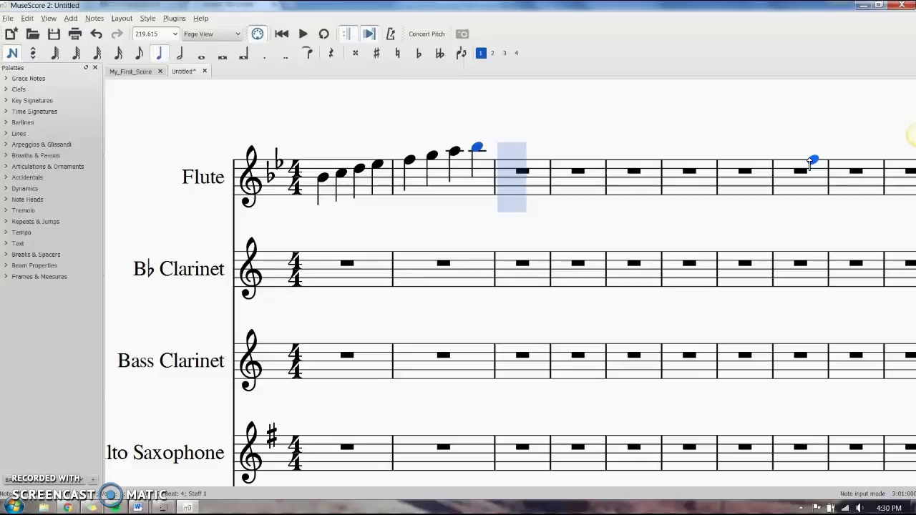
{"action": "key", "text": "b"}
{"action": "key", "text": "b"}
{"action": "key", "text": "b"}
{"action": "key", "text": "b"}
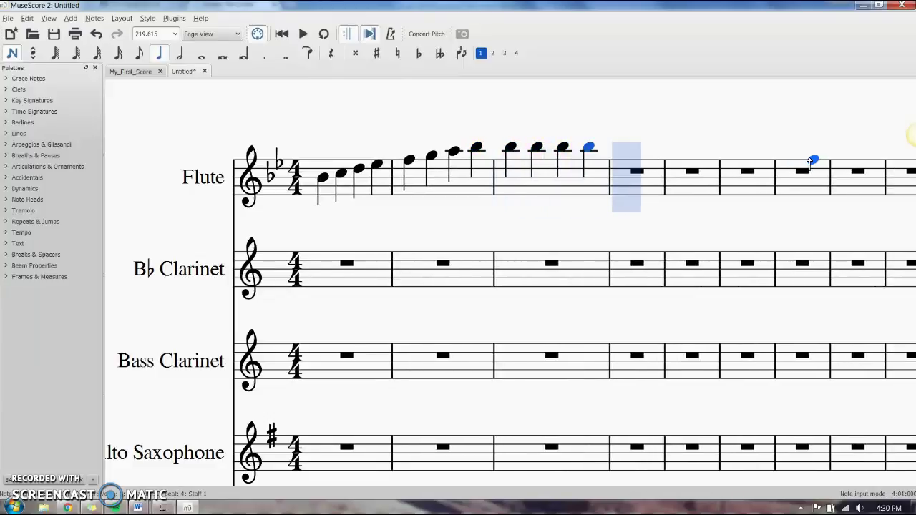
{"action": "key", "text": "b"}
{"action": "key", "text": "ctrl+z"}
{"action": "key", "text": "ctrl+z"}
{"action": "key", "text": "ctrl+z"}
{"action": "key", "text": "ctrl+z"}
{"action": "key", "text": "ctrl+z"}
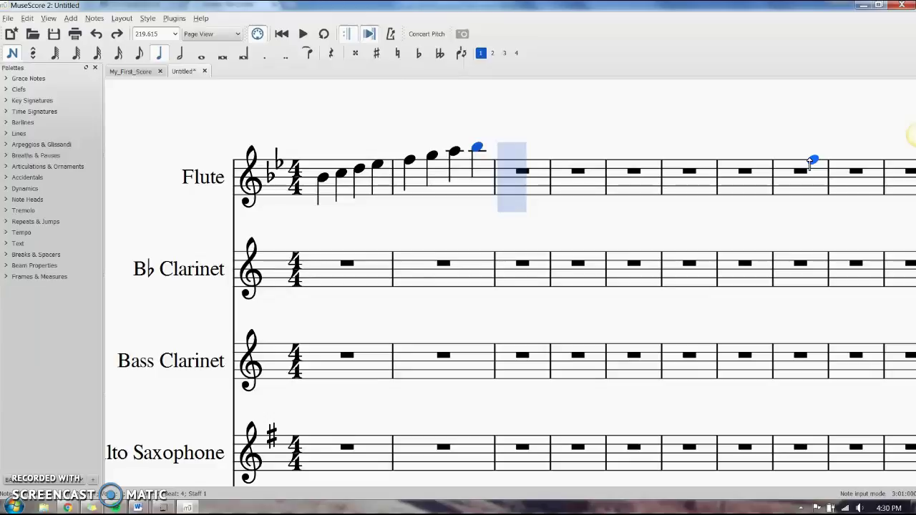
Add beamed eighth notes on A, then a half note A after them
{"action": "left_click", "coordinate": [139, 53]}
{"action": "key", "text": "a"}
{"action": "key", "text": "a"}
{"action": "key", "text": "a"}
{"action": "key", "text": "a"}
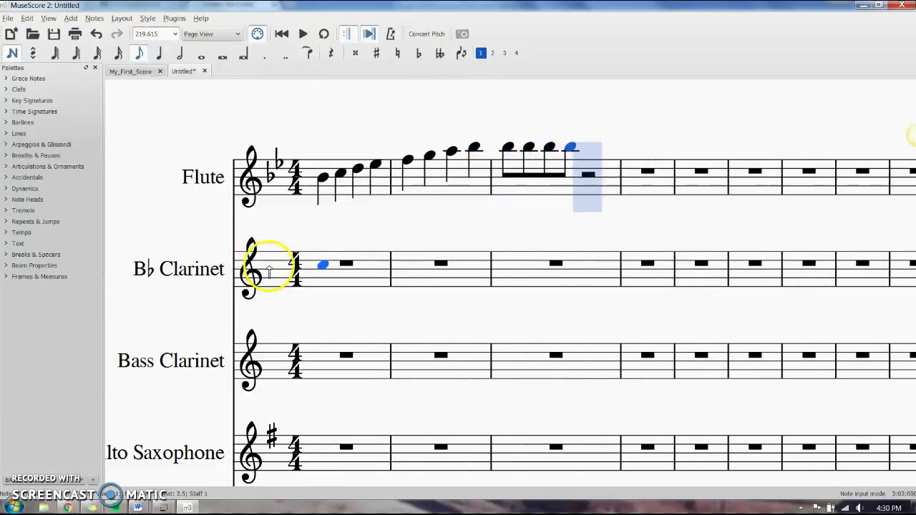
{"action": "left_click", "coordinate": [180, 54]}
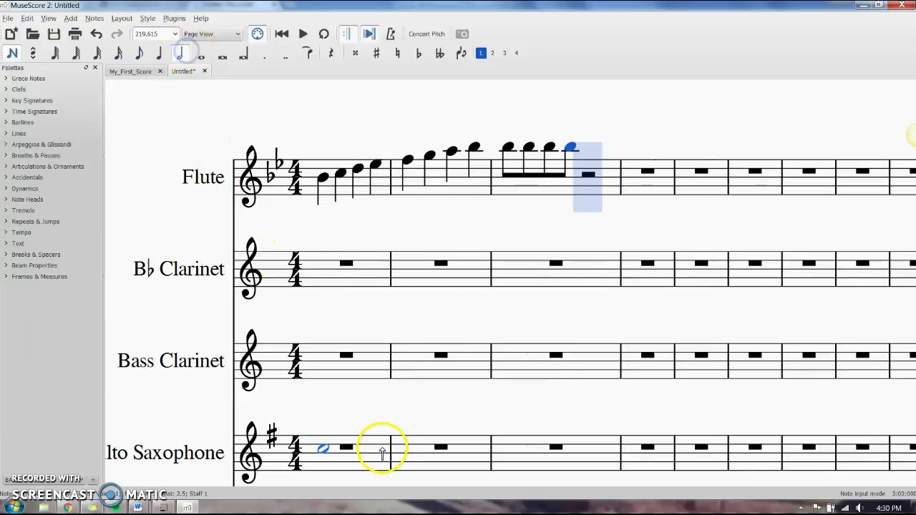
{"action": "key", "text": "a"}
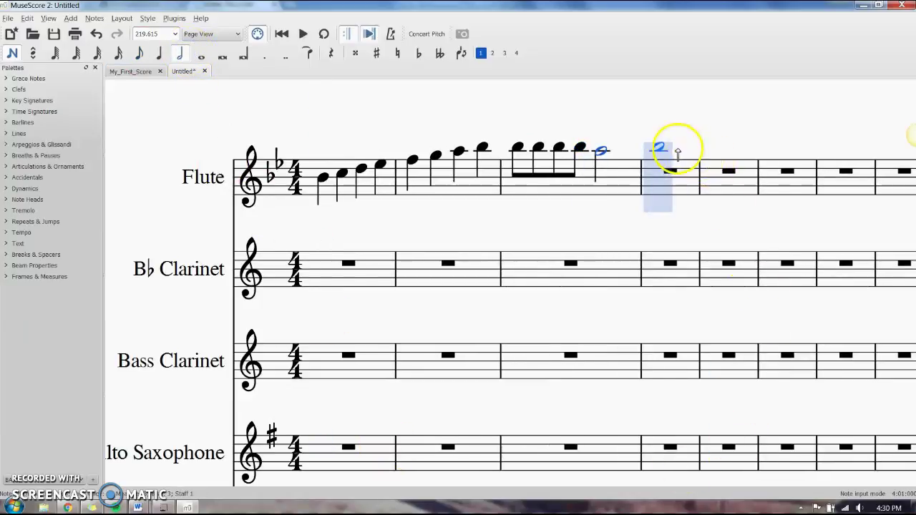